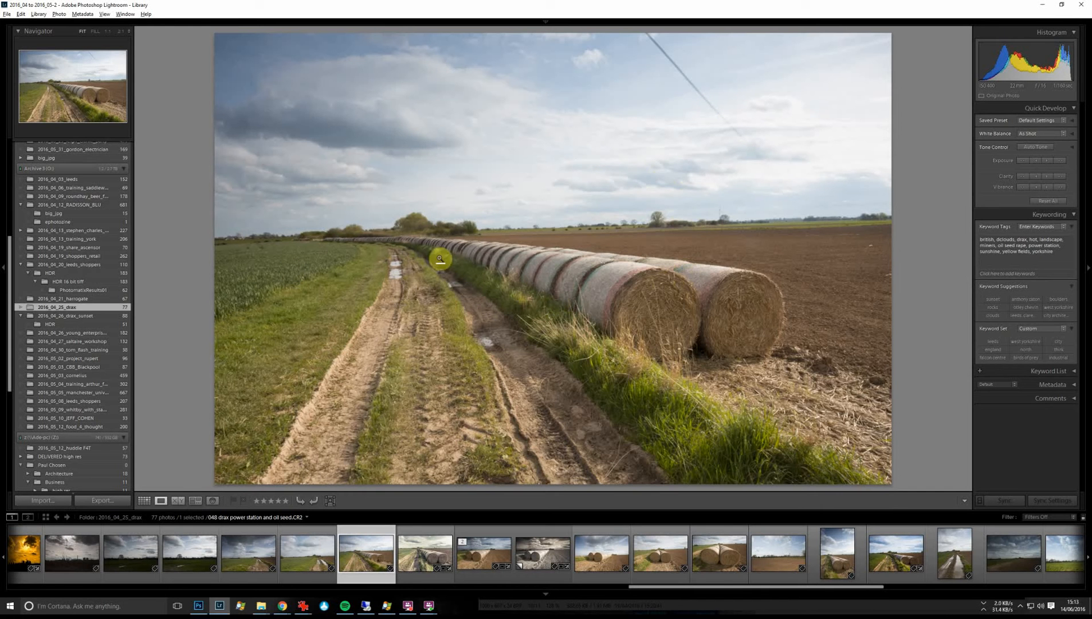
Open the hay bale photo for developing and hide the filmstrip and the presets area to enlarge the image.
key("alt")
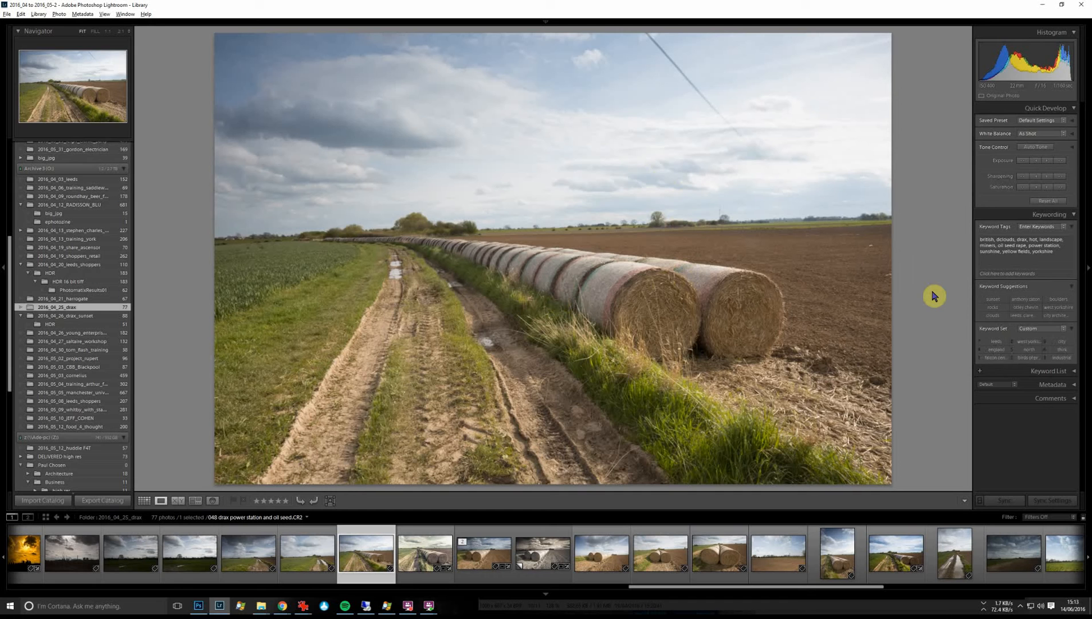
key("d")
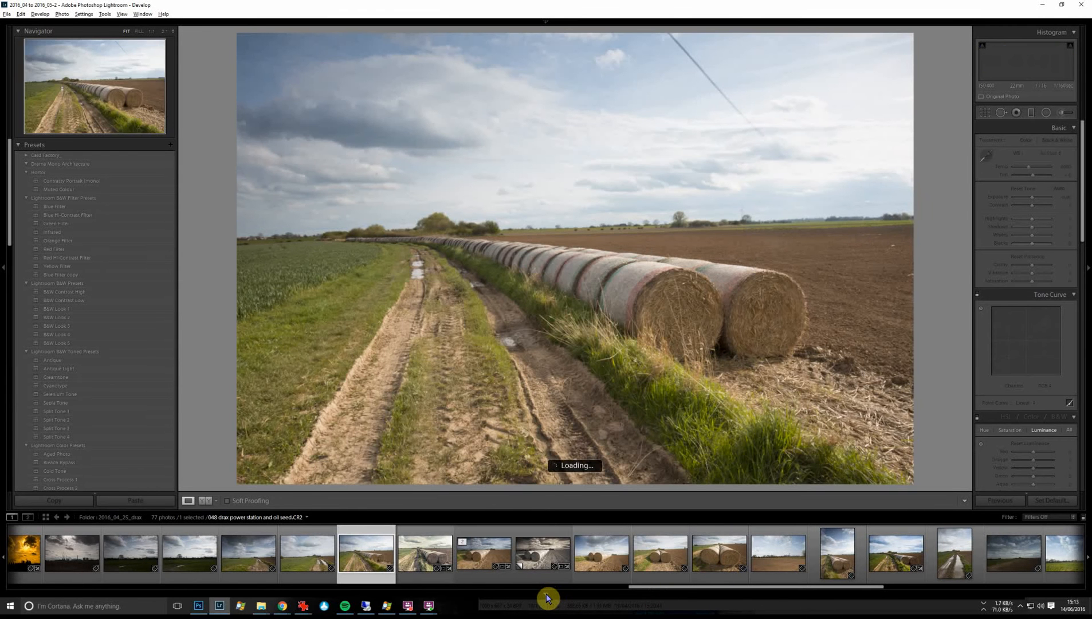
left_click(546, 598)
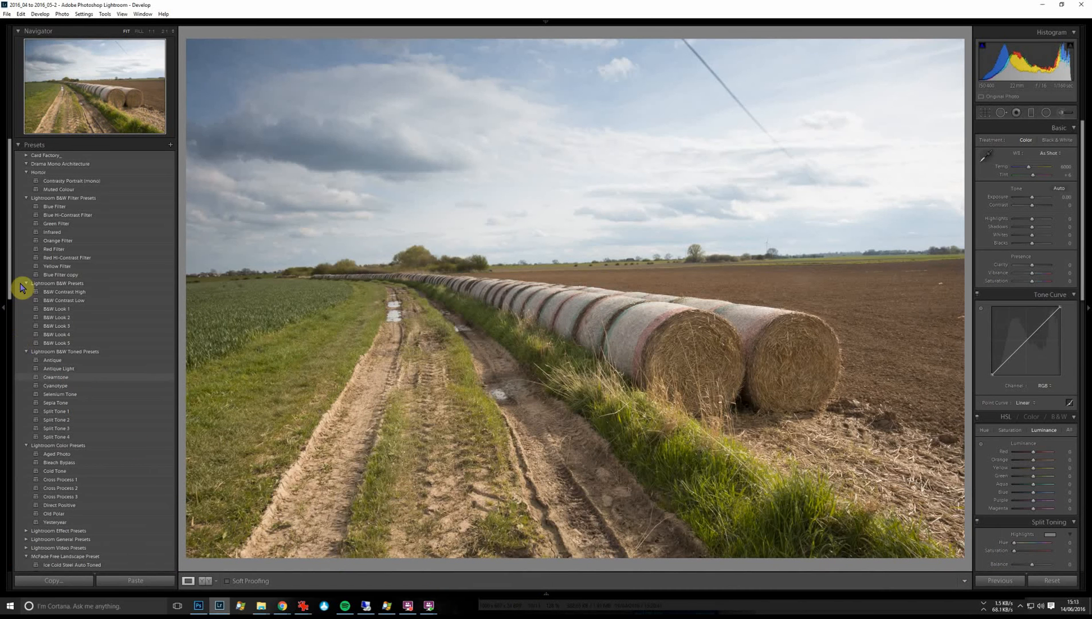
left_click(4, 312)
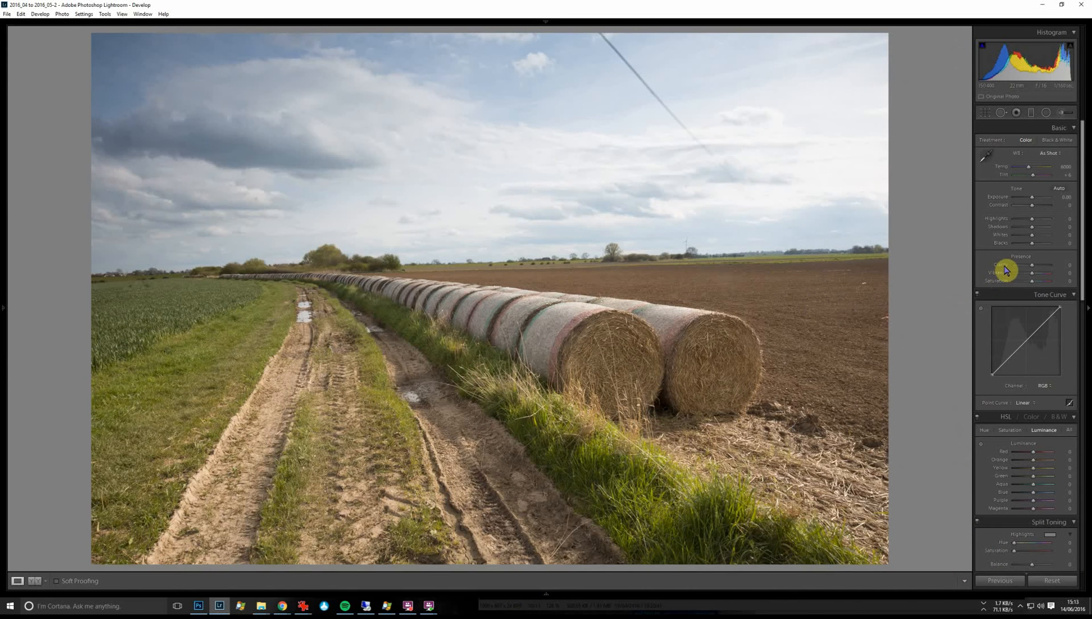
Apply the Level Upright correction to the photo in the lens corrections.
scroll(1047, 447, "down", 3)
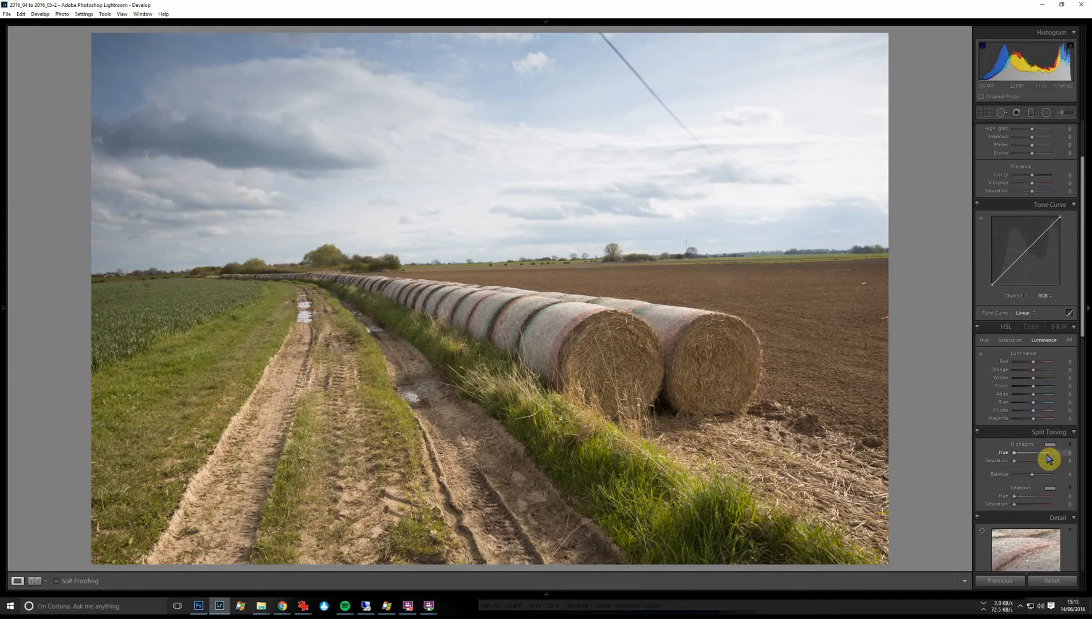
scroll(1071, 452, "down", 12)
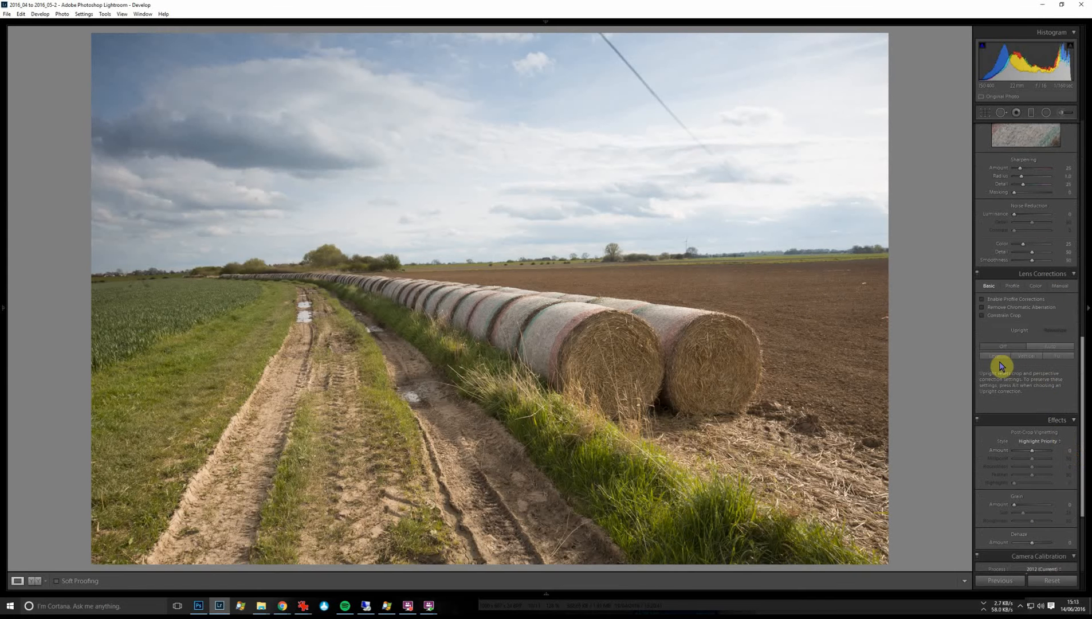
left_click(995, 355)
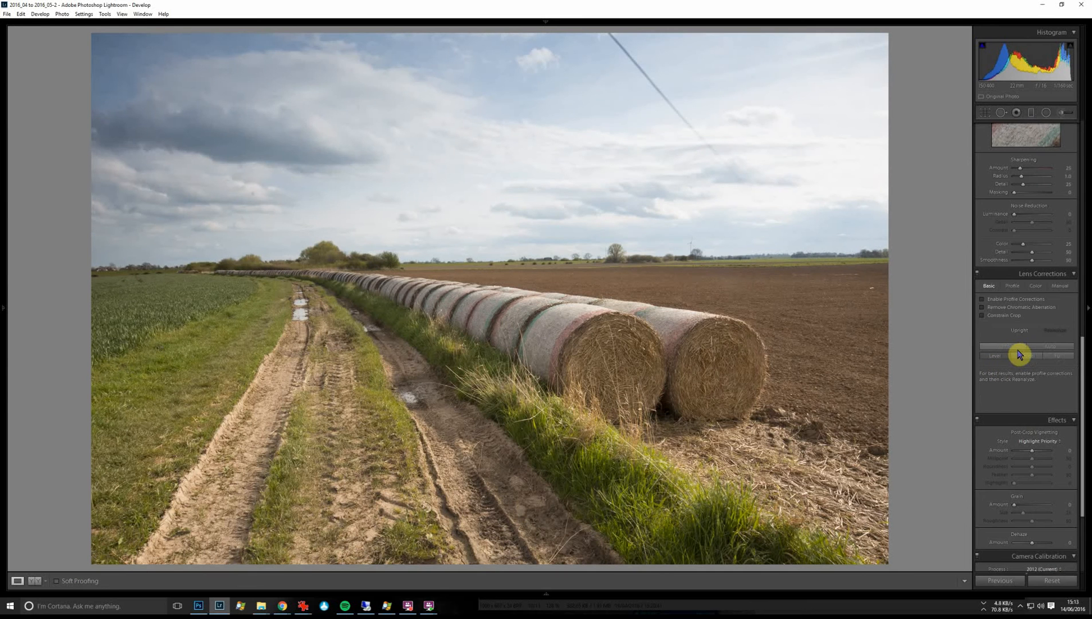
Straighten the photo along the horizon and crop it slightly tighter at the original aspect ratio.
left_click(986, 114)
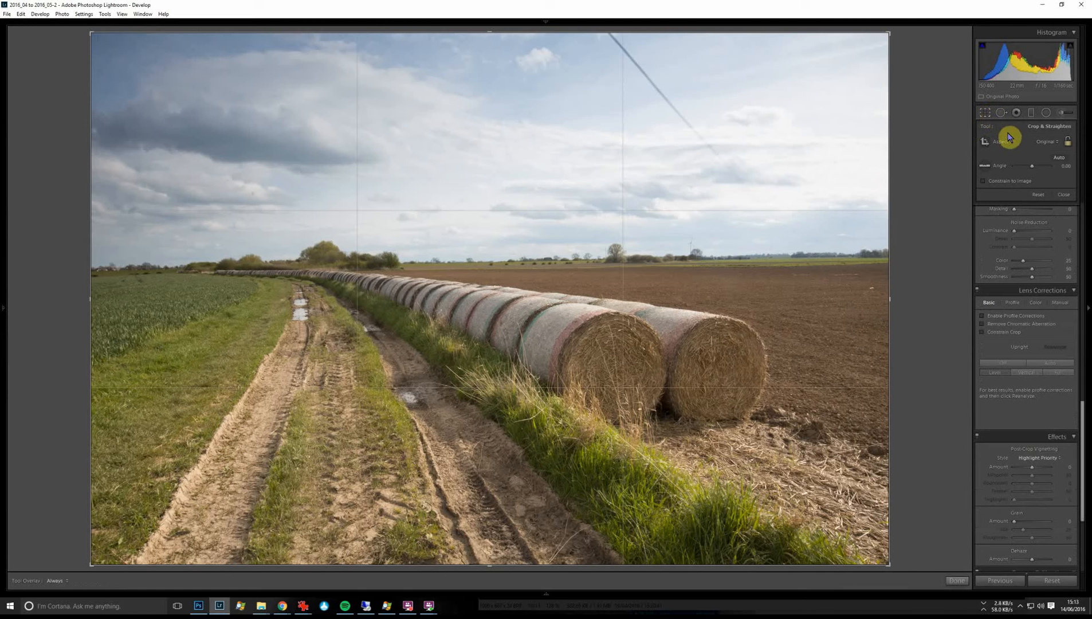
left_click(990, 168)
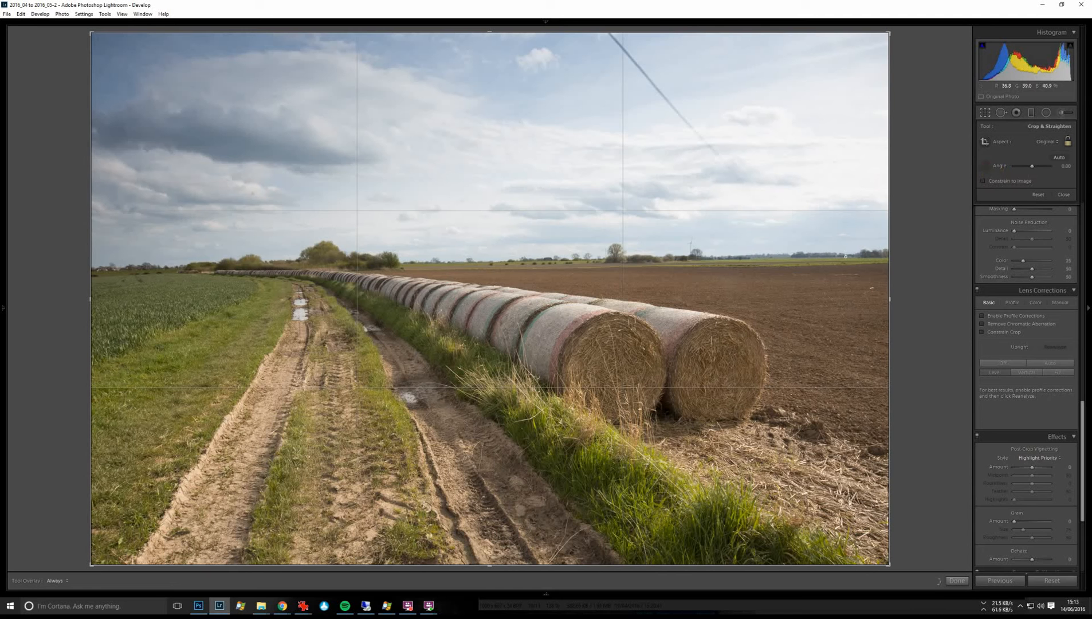
left_click_drag(332, 85, 53, 263)
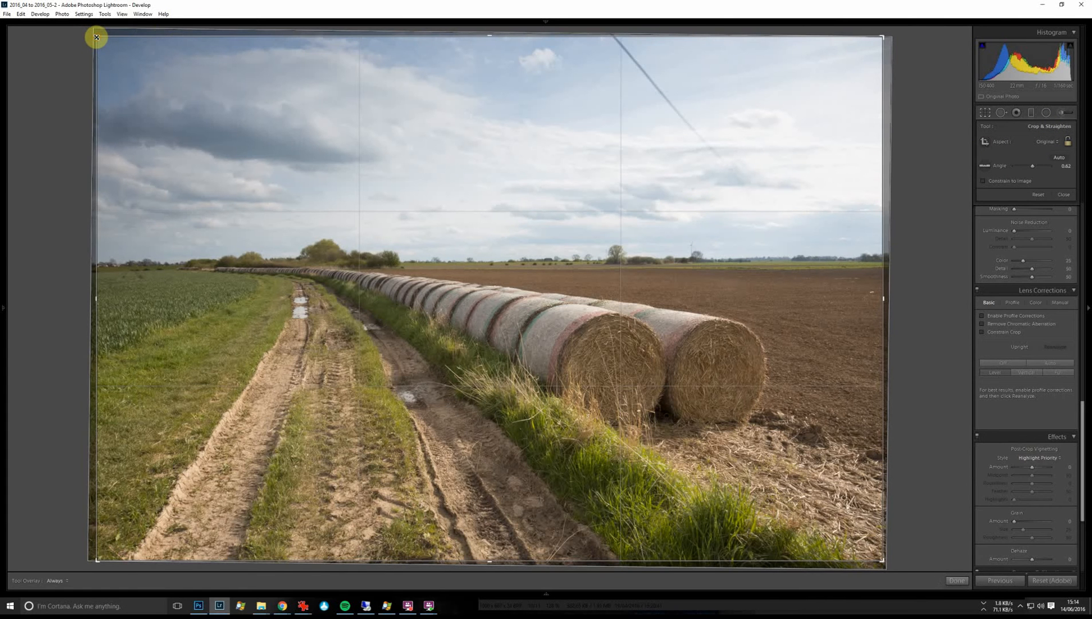
left_click_drag(96, 37, 101, 51)
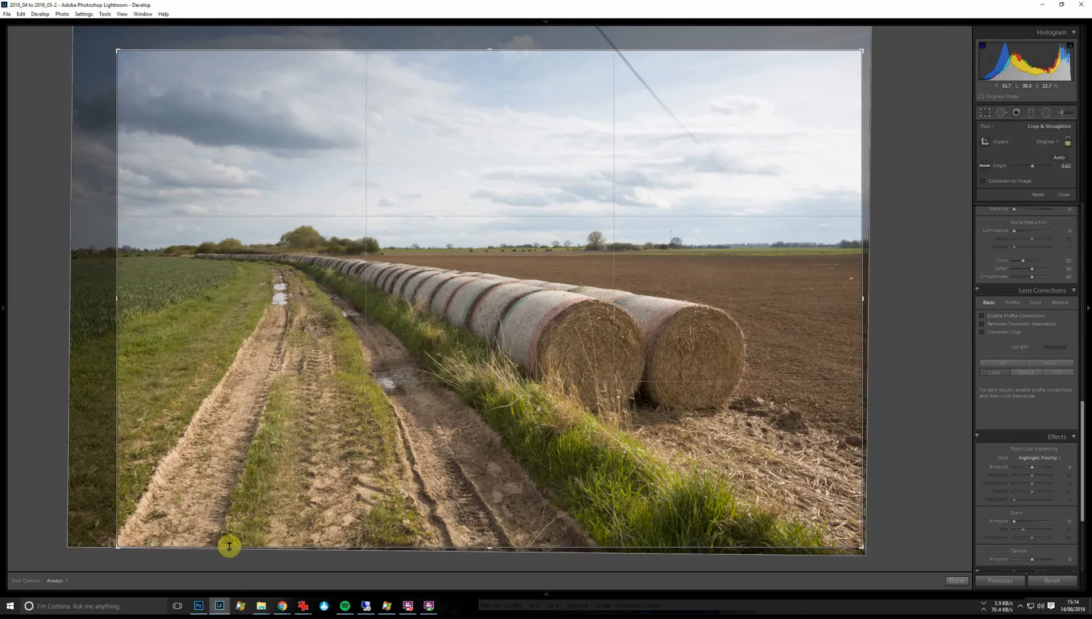
key("Return")
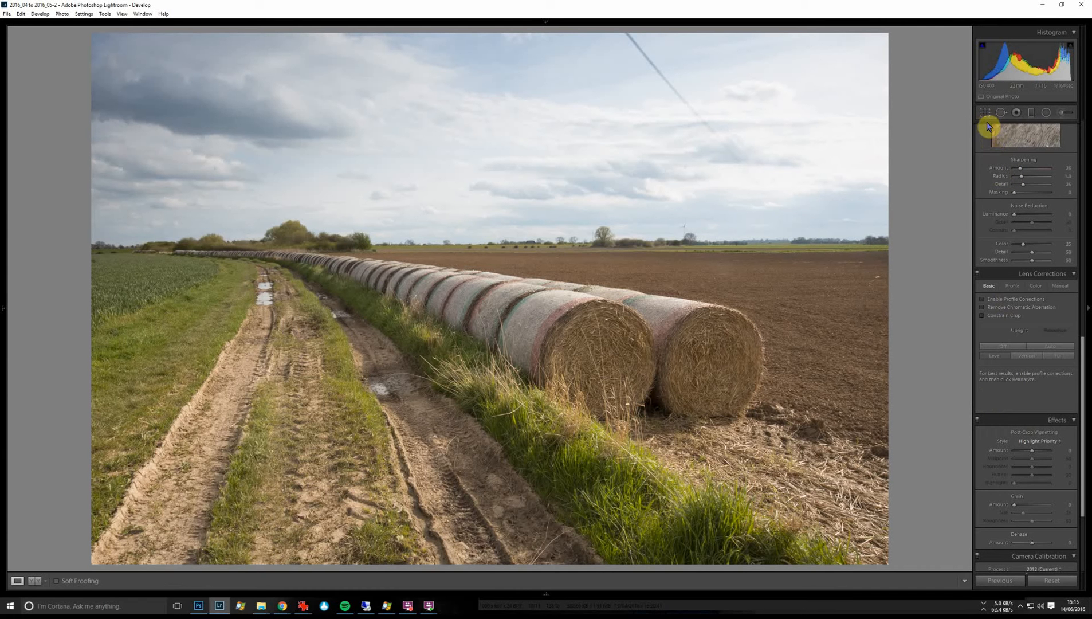
Add a graduated filter over the sky with a narrow transition at the horizon and set only its clarity, to 74.
left_click(1033, 117)
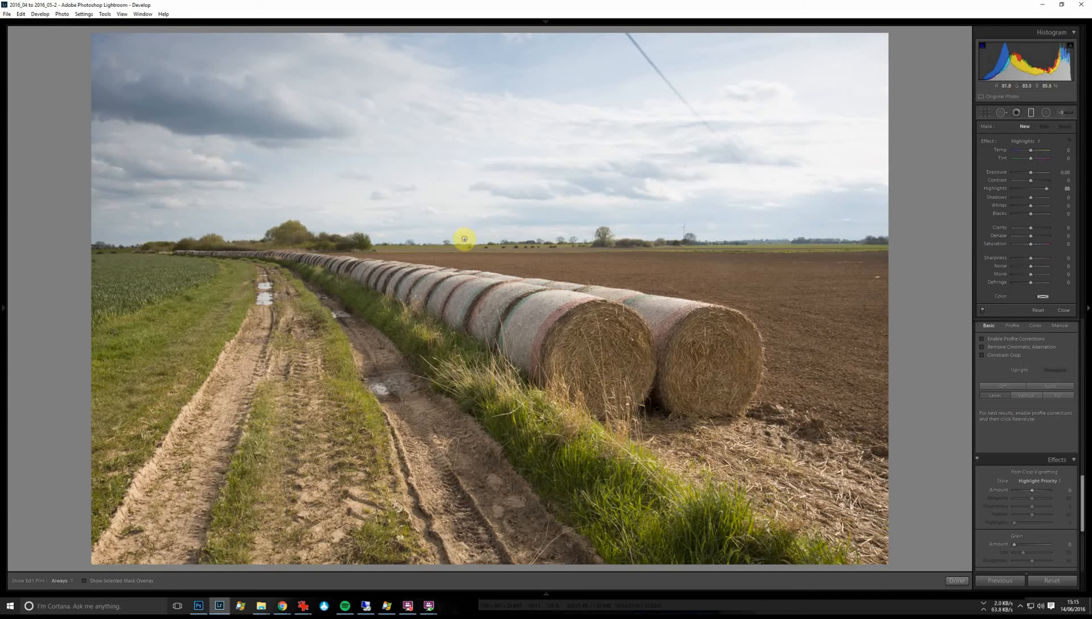
left_click_drag(465, 238, 463, 248)
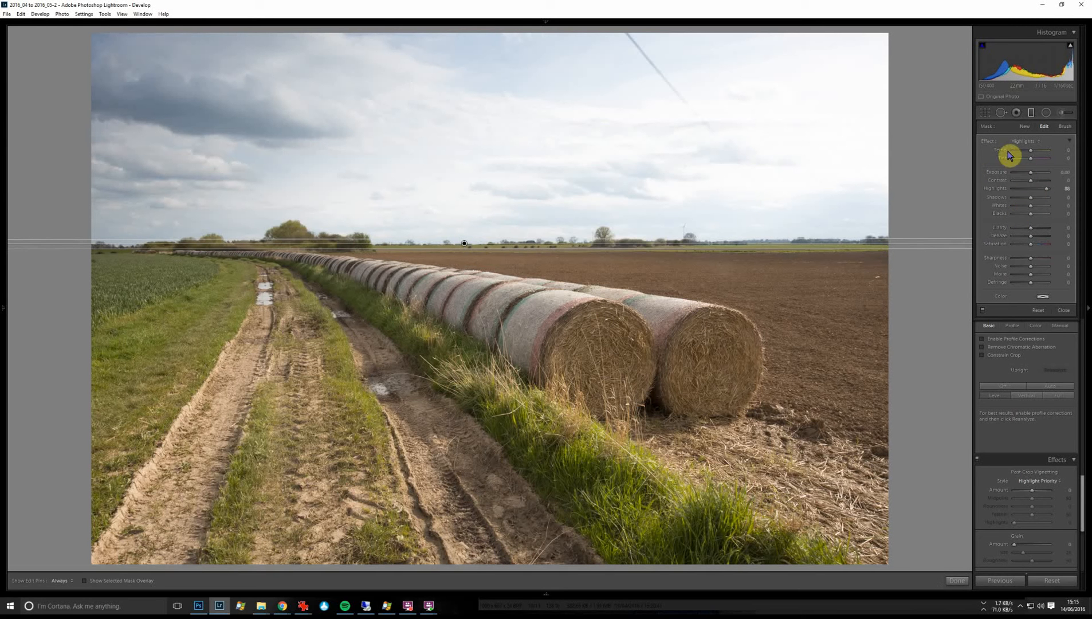
left_click(1022, 141)
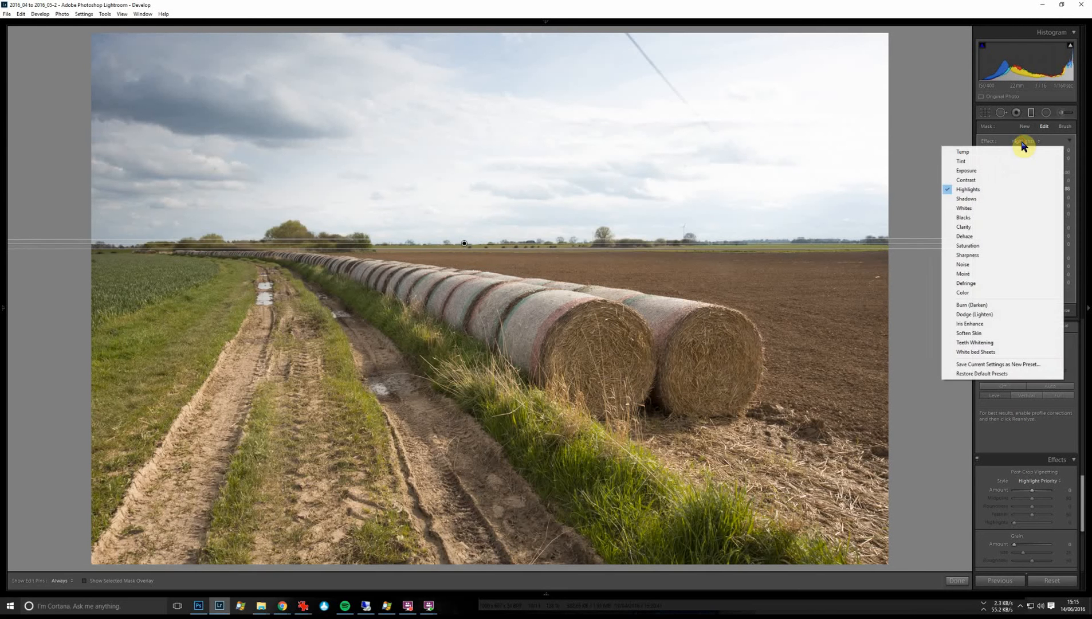
left_click(999, 226)
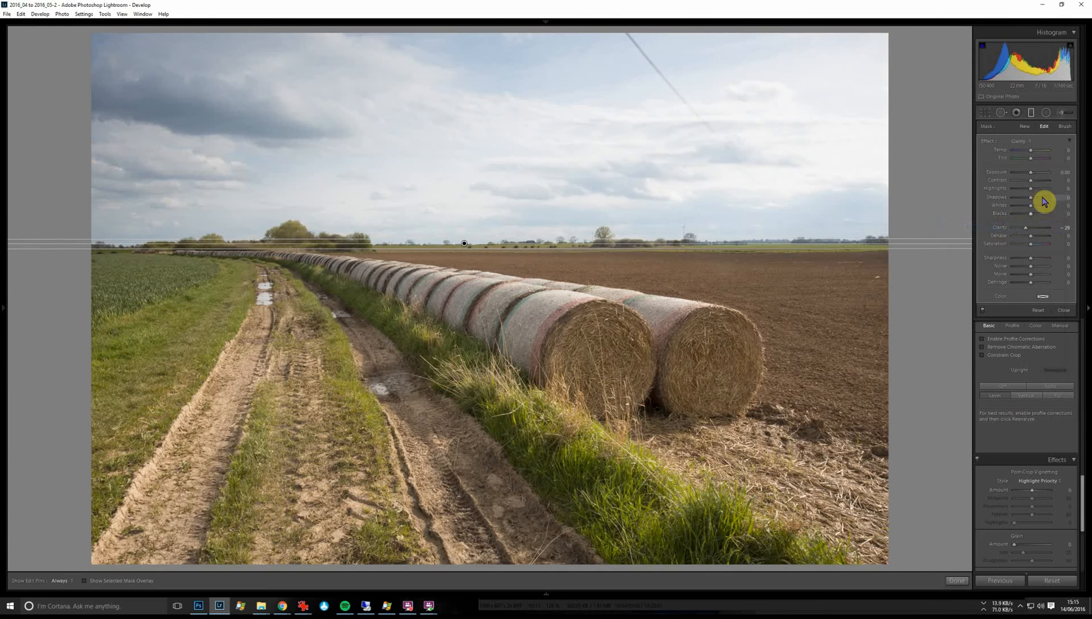
left_click(1045, 229)
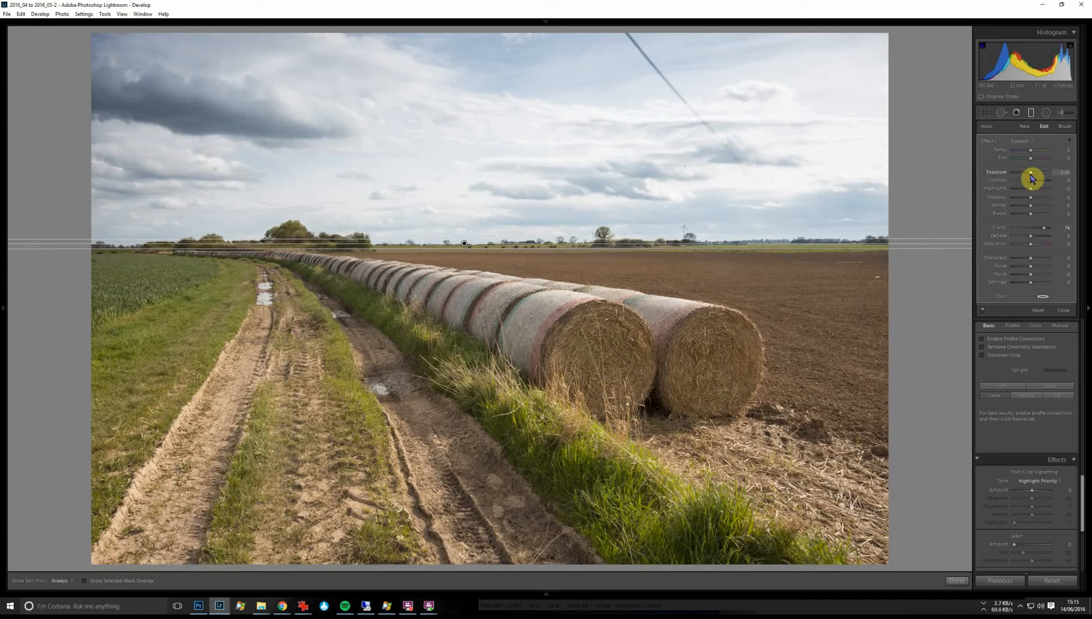
Set the sky filter's exposure to -0.67, highlights to 19 and contrast to 43, and compare the photo with and without it.
left_click_drag(1031, 178, 1029, 178)
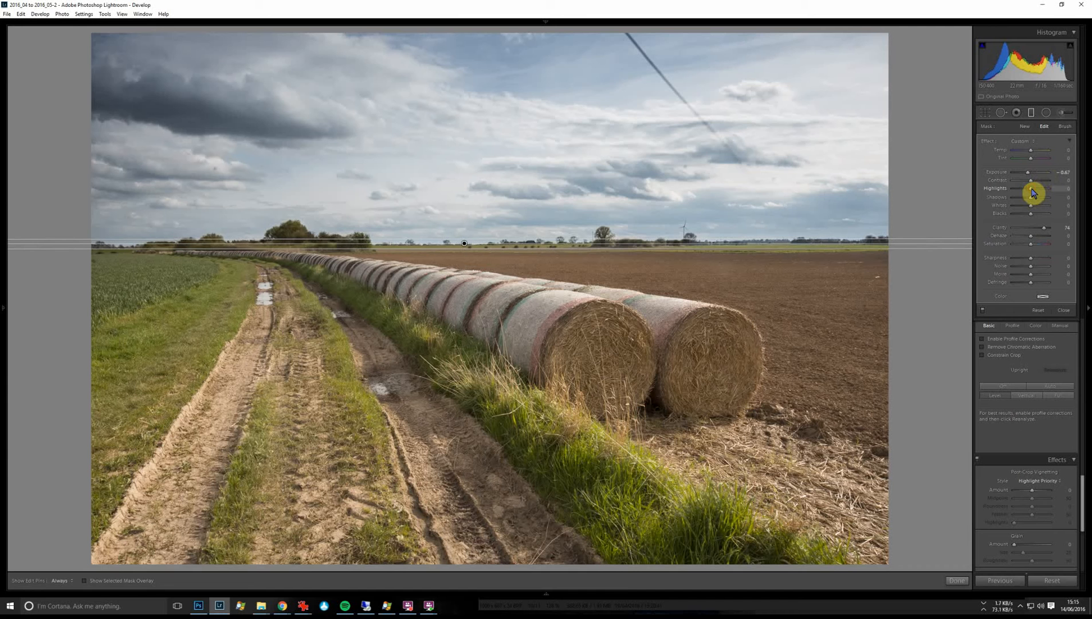
left_click_drag(1033, 192, 1039, 189)
left_click(1040, 181)
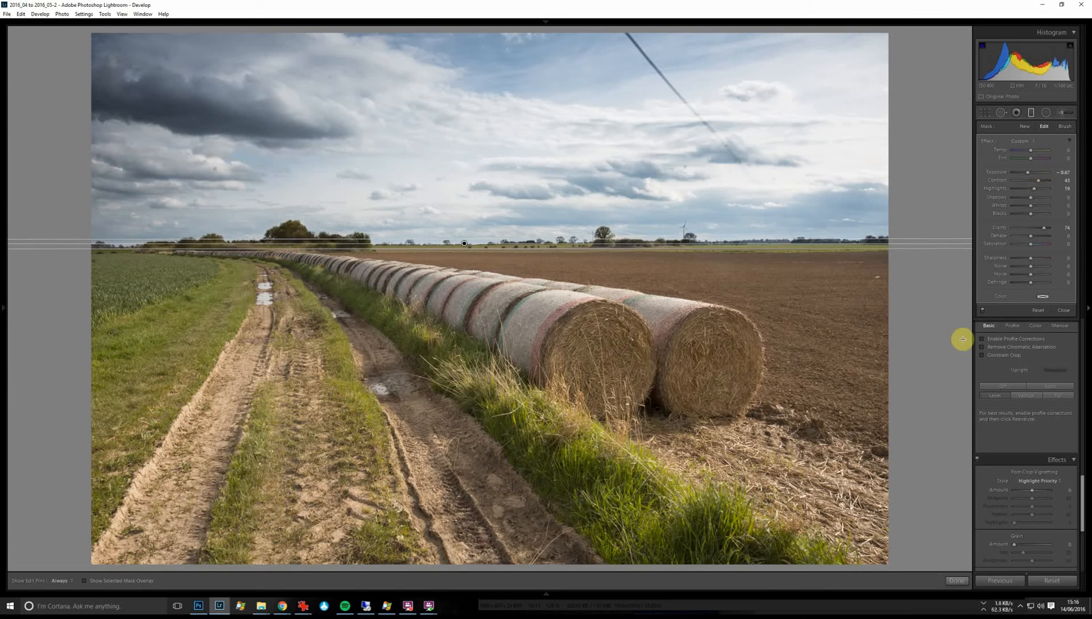
left_click(982, 311)
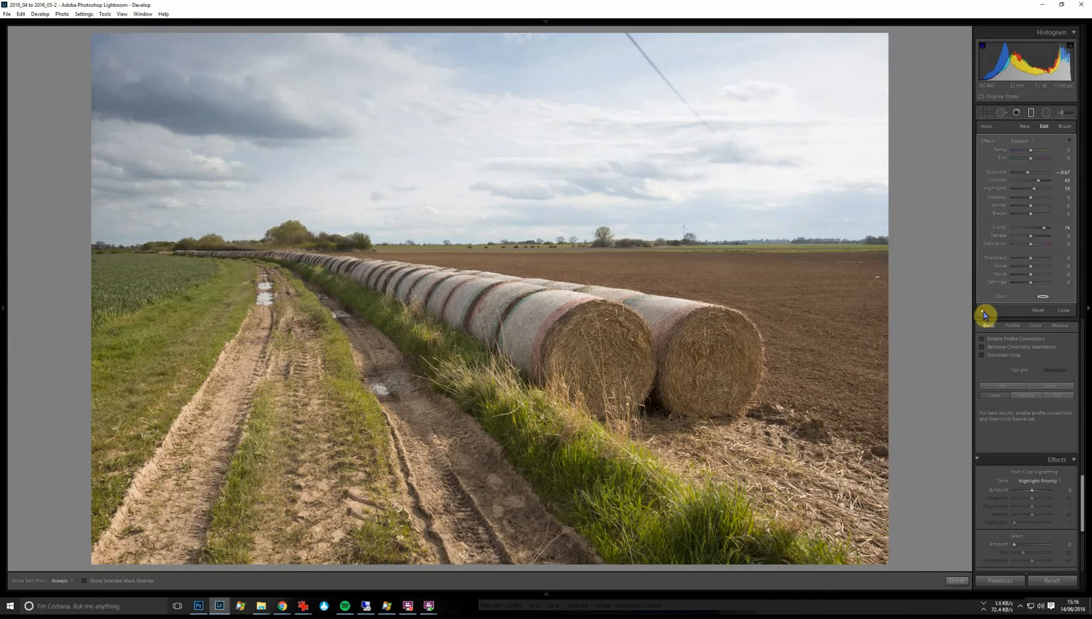
left_click(983, 312)
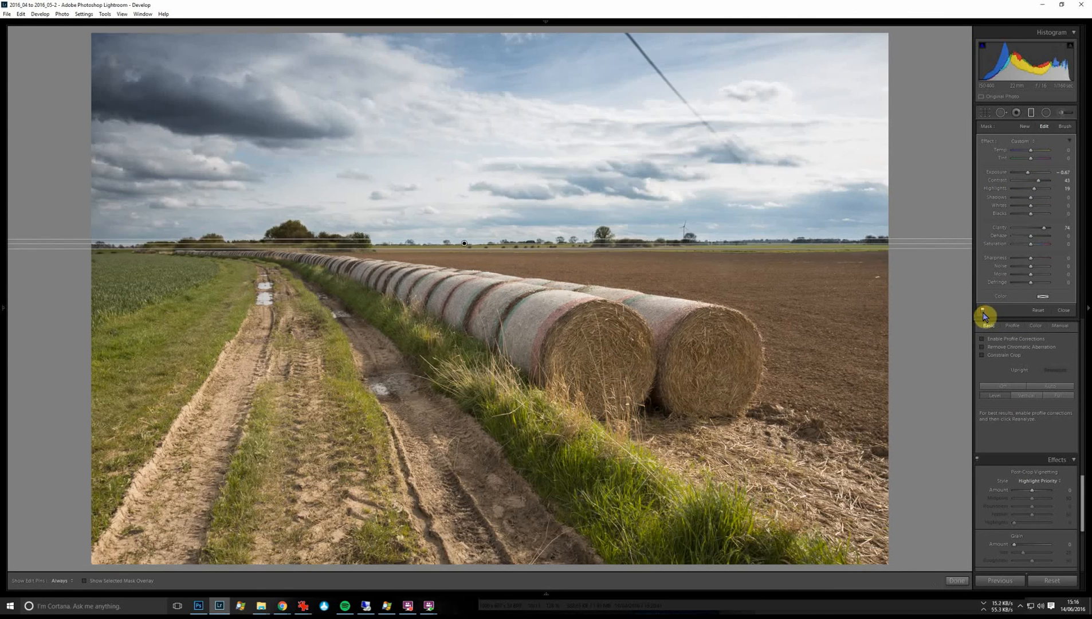
left_click(1064, 310)
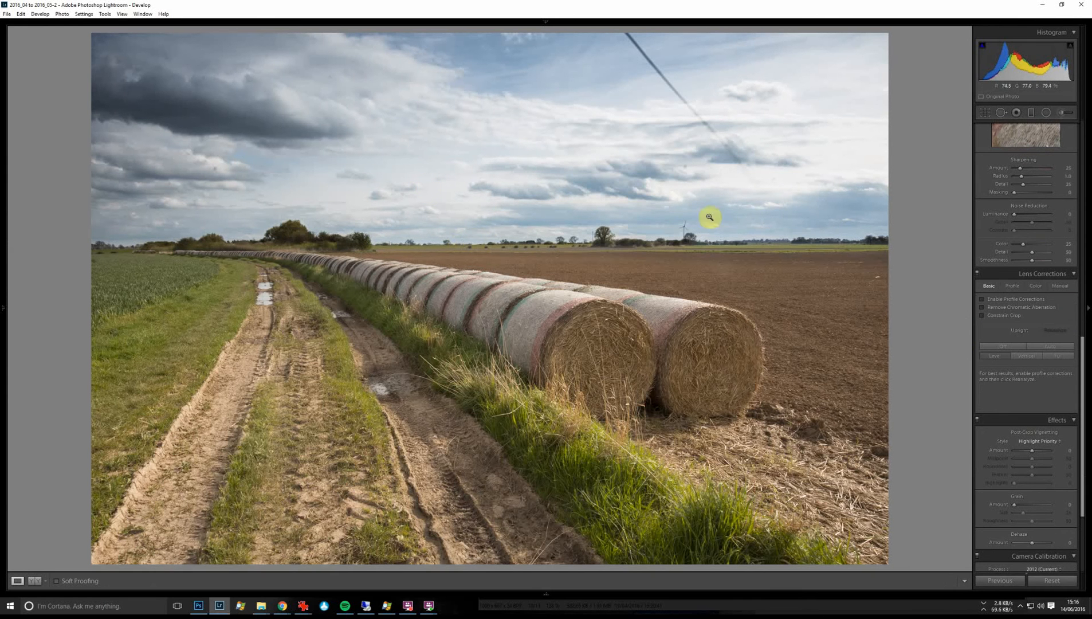
Add a second graduated filter over the ground, starting narrowly at the horizon, with saturation 48 and dehaze 24.
left_click(1031, 113)
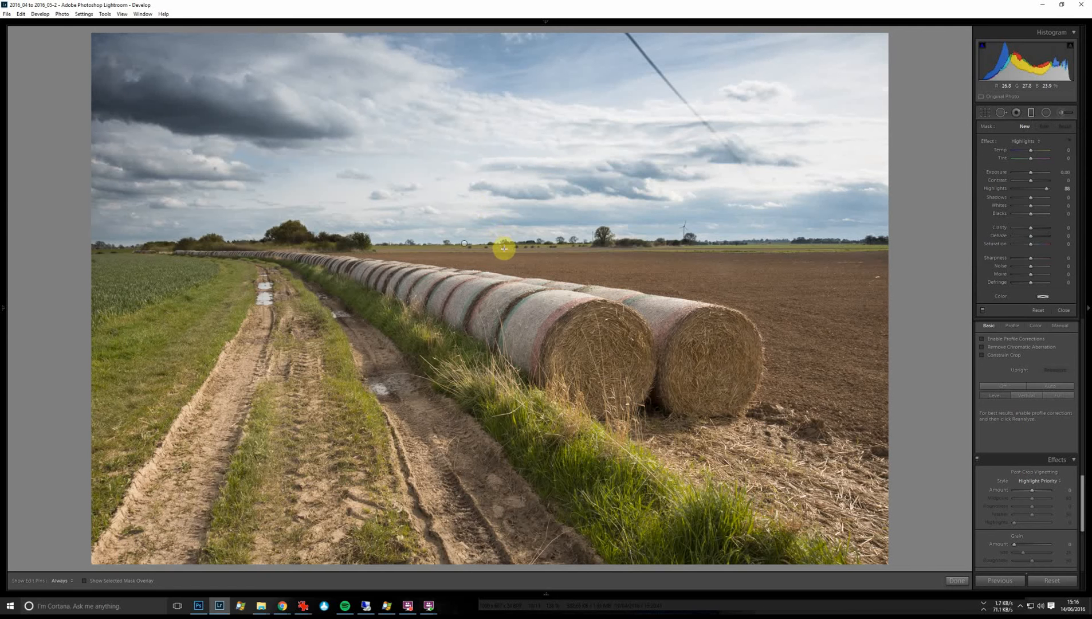
left_click_drag(504, 248, 504, 236)
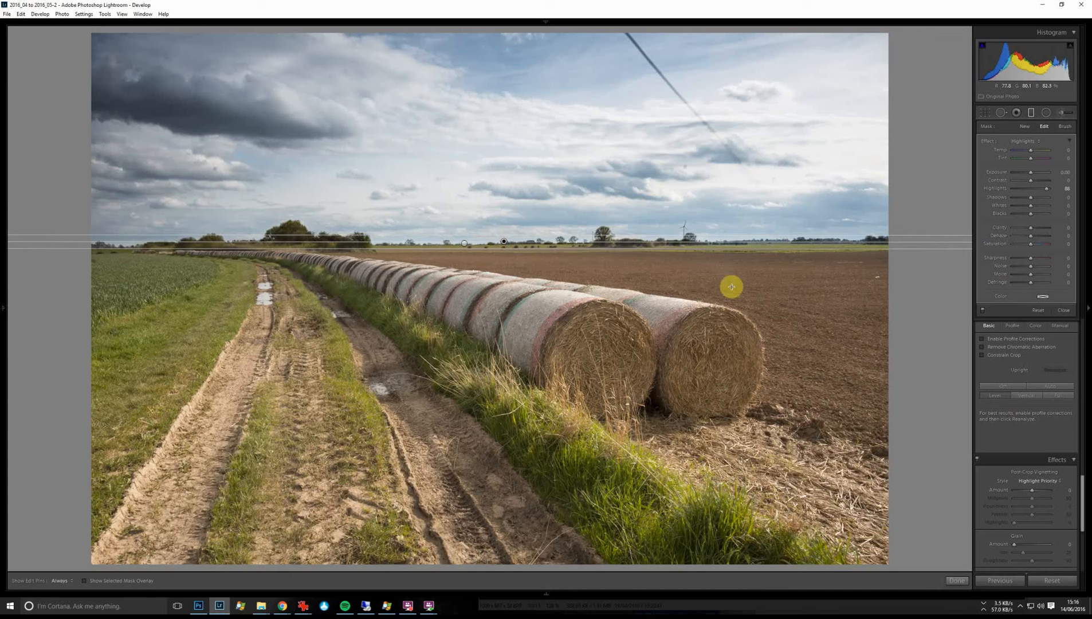
left_click(1023, 141)
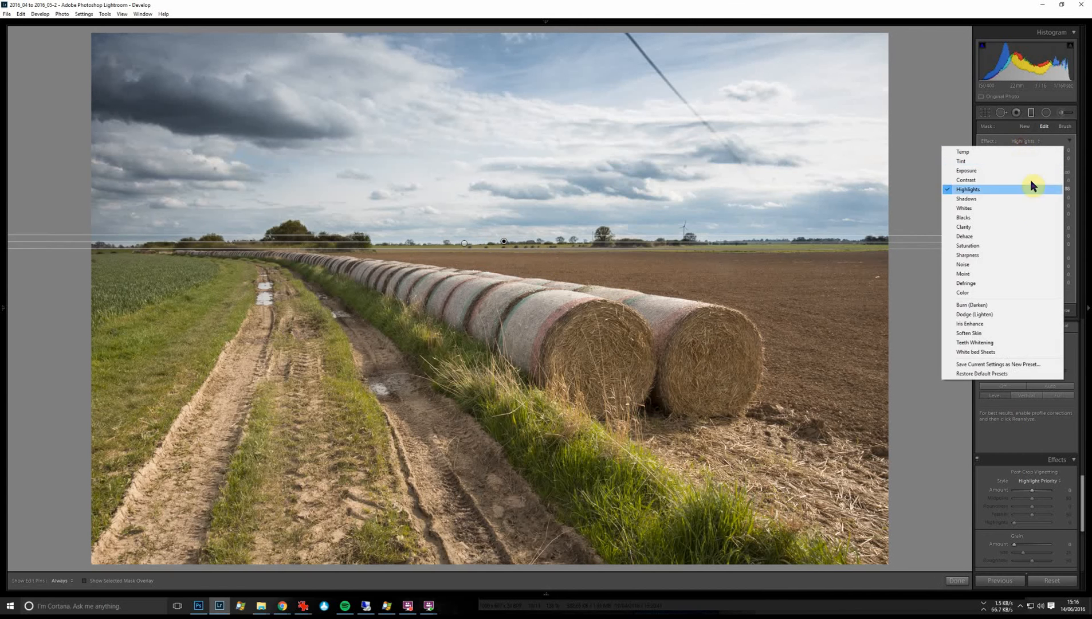
left_click(1022, 246)
left_click_drag(1035, 246, 1040, 253)
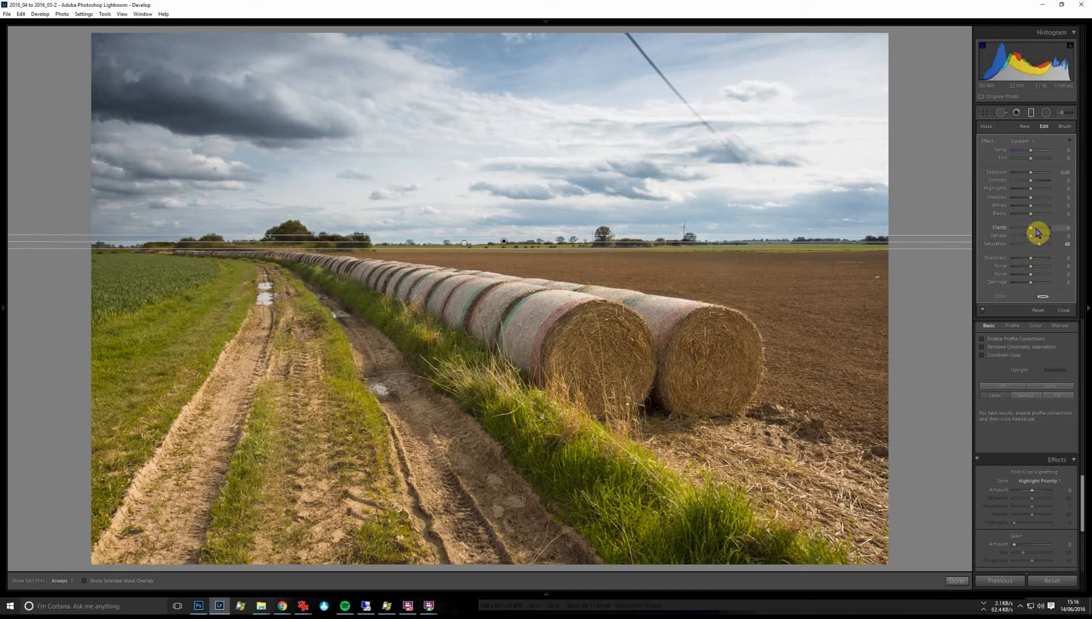
left_click_drag(1030, 239, 1033, 244)
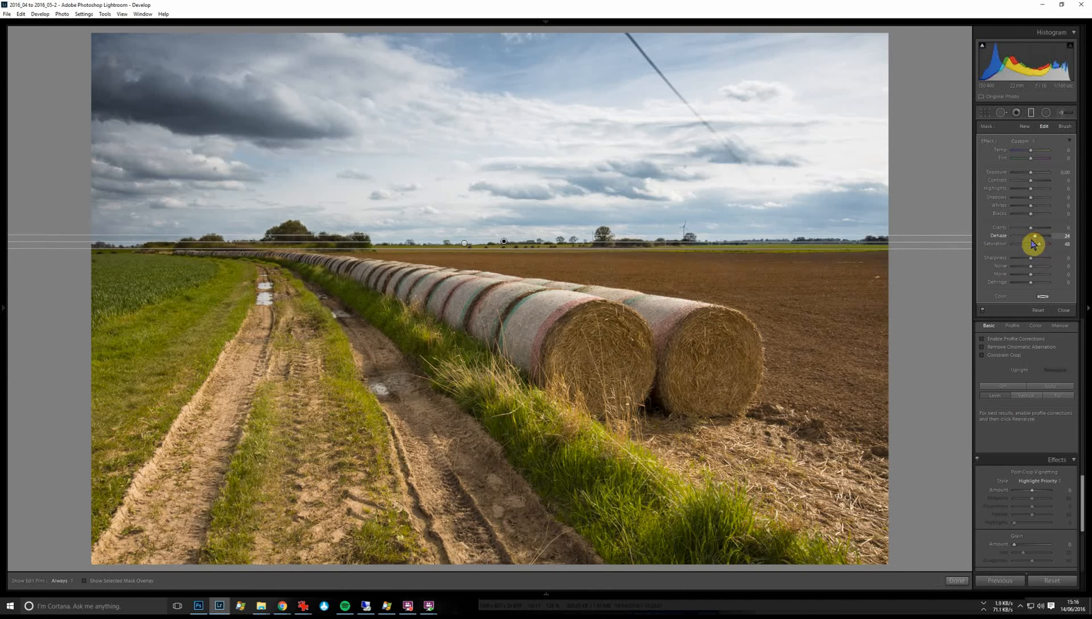
Set the ground filter's contrast to 24, whites to 52 and shadows to 33, and compare the photo with and without the filters.
left_click(1035, 181)
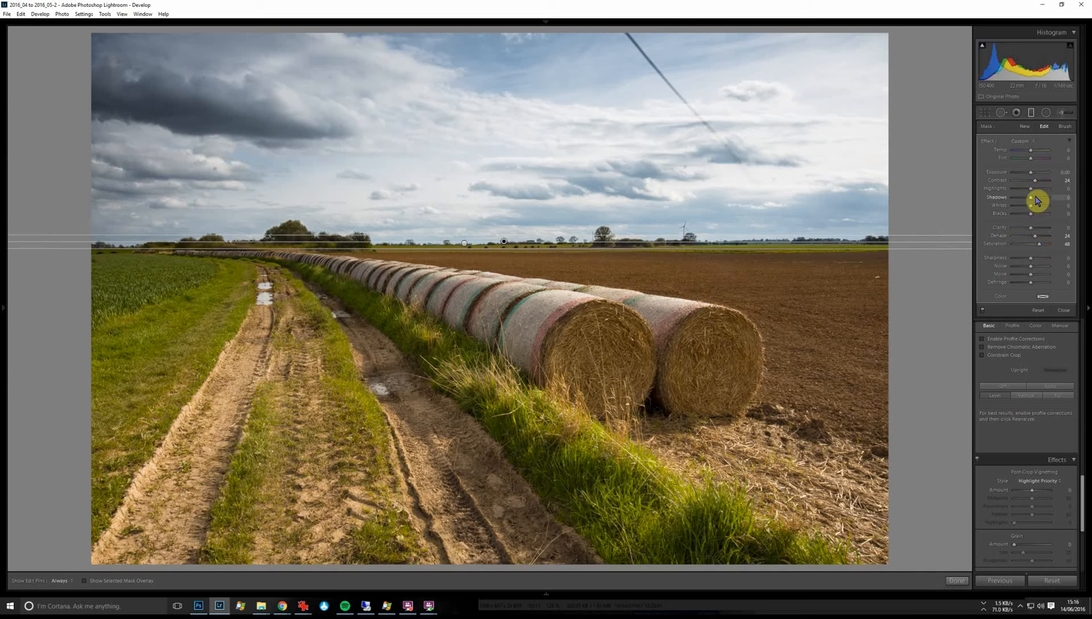
left_click(1039, 205)
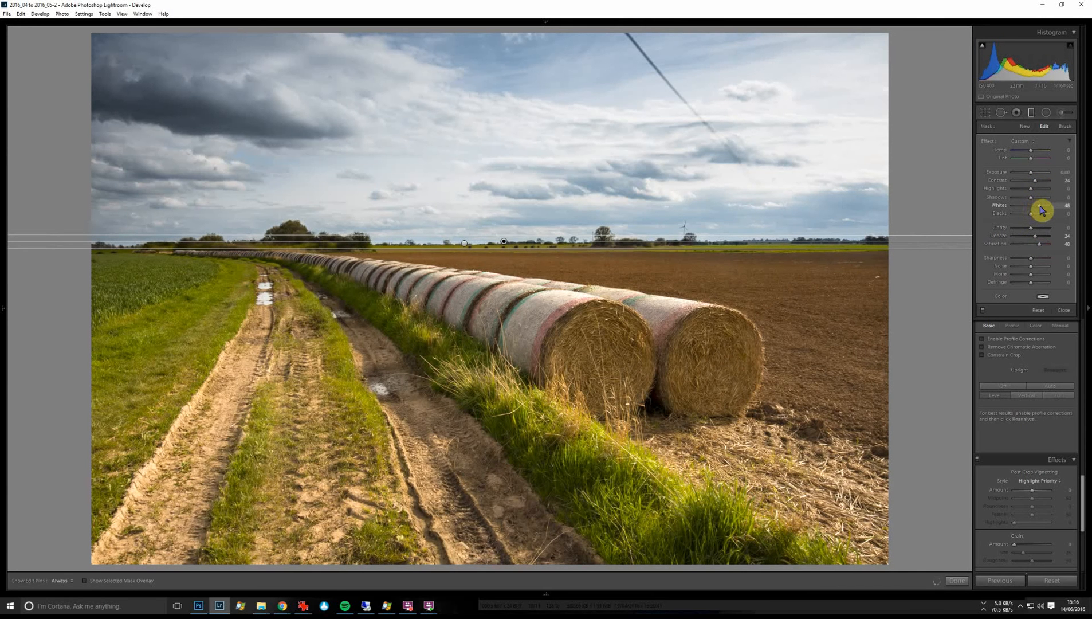
left_click_drag(1043, 210, 1035, 200)
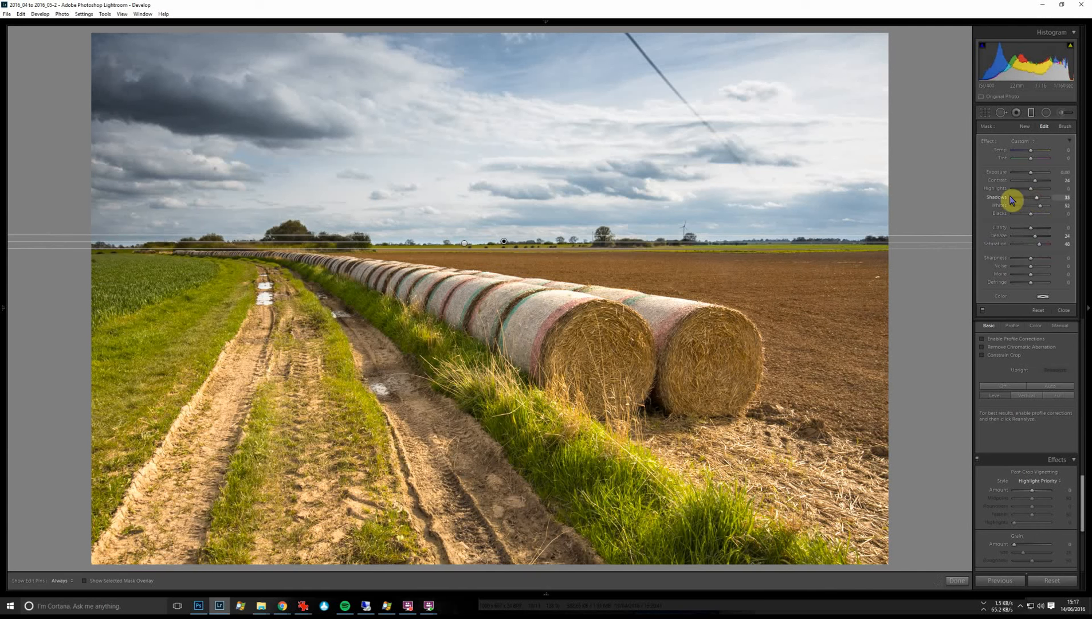
left_click(982, 313)
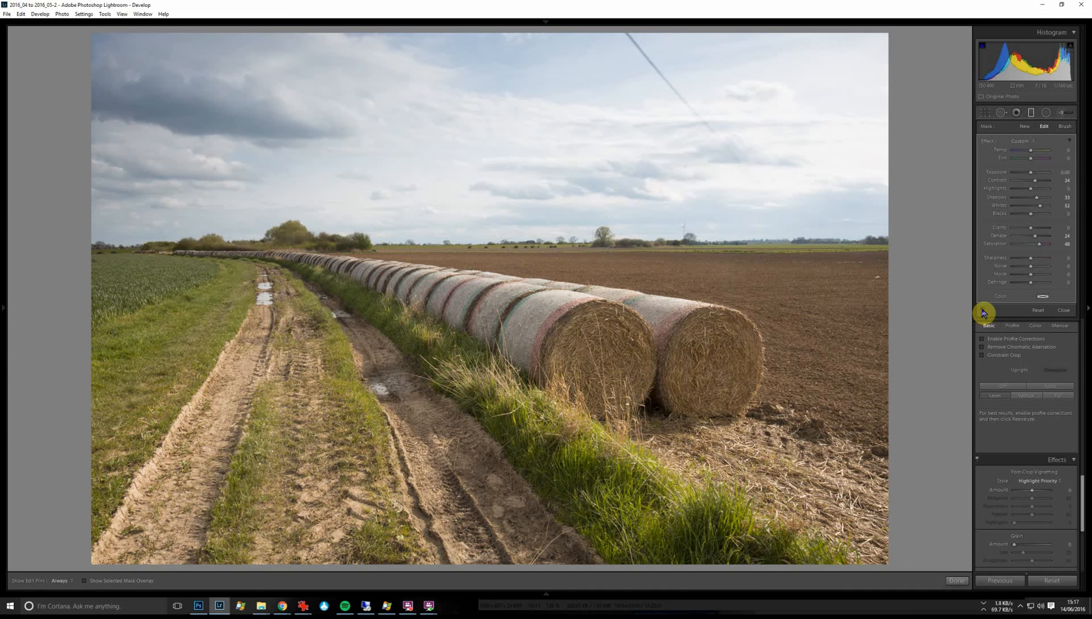
left_click(983, 313)
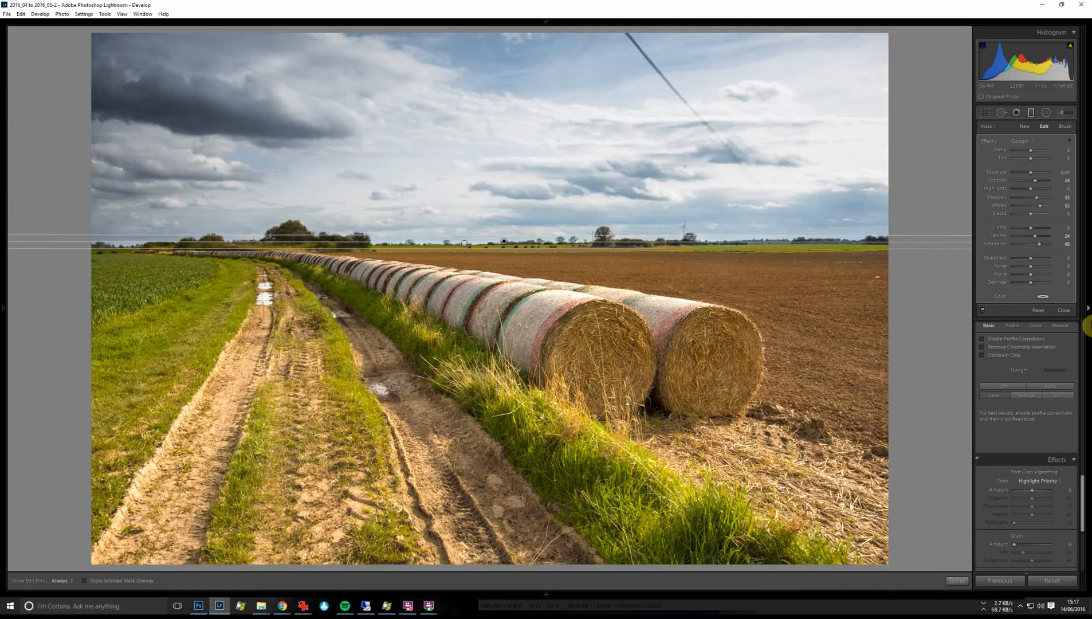
left_click(1063, 309)
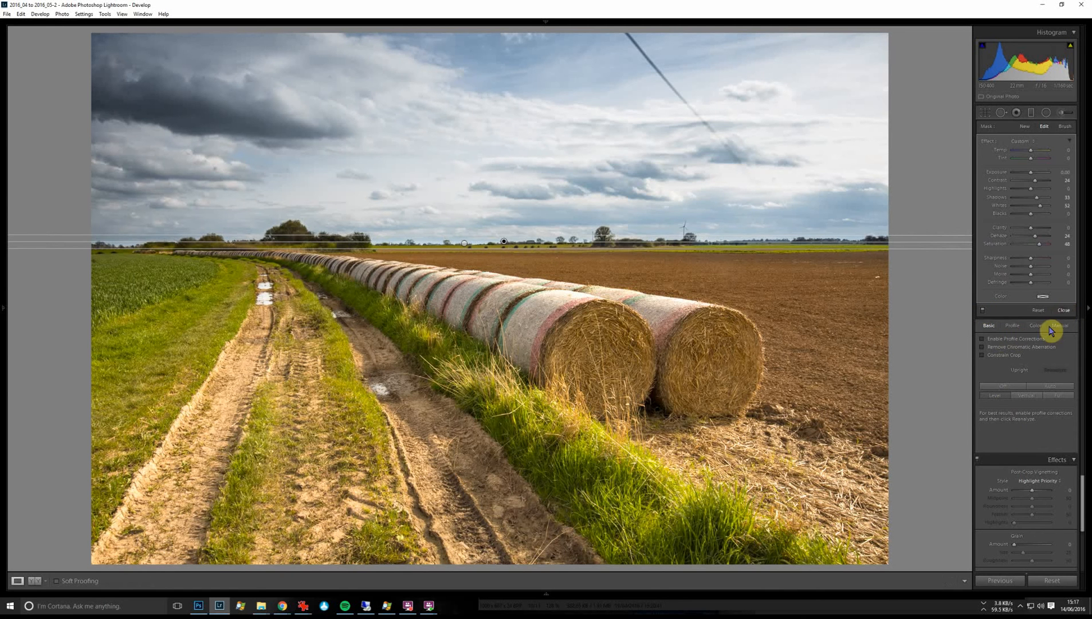
Set the whole photo's clarity to +21, highlights to -33, shadows to +17 and vibrance to +12.
scroll(1060, 259, "up", 5)
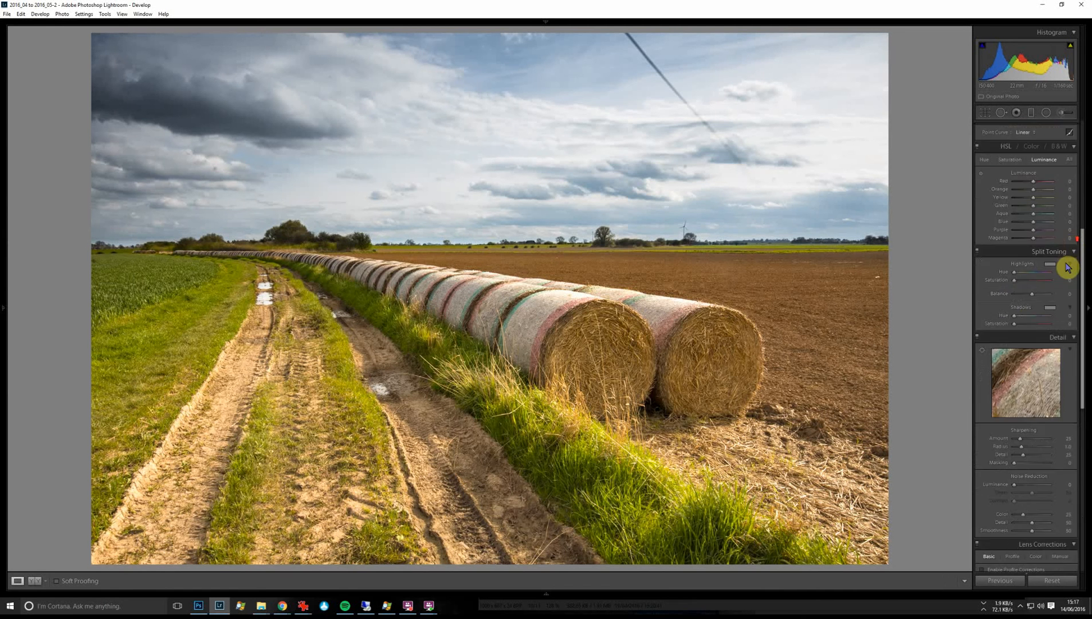
scroll(1067, 267, "up", 5)
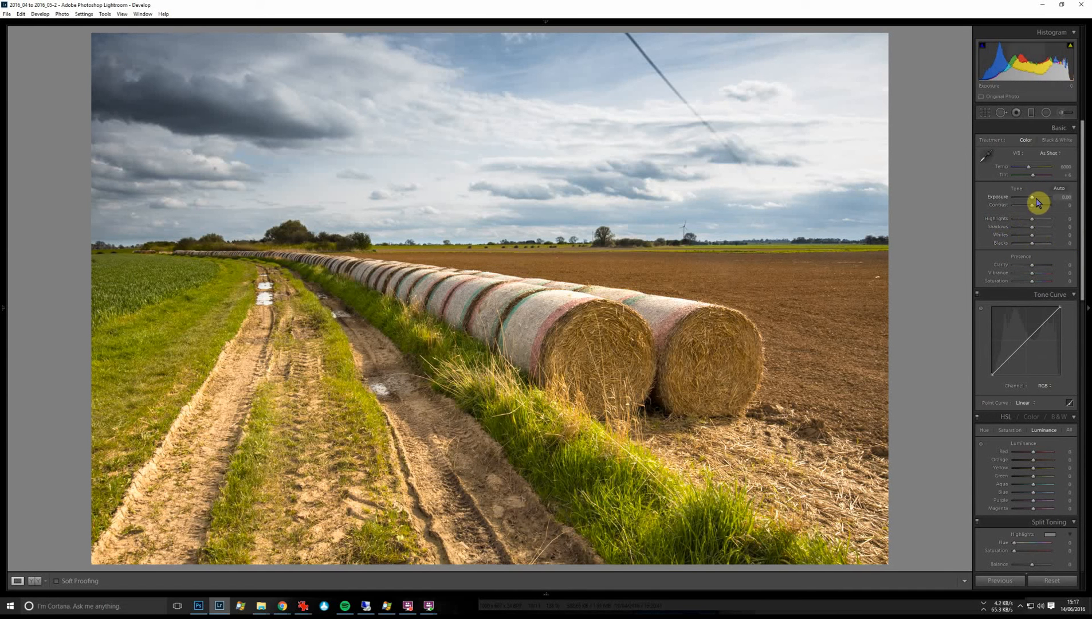
left_click(1037, 265)
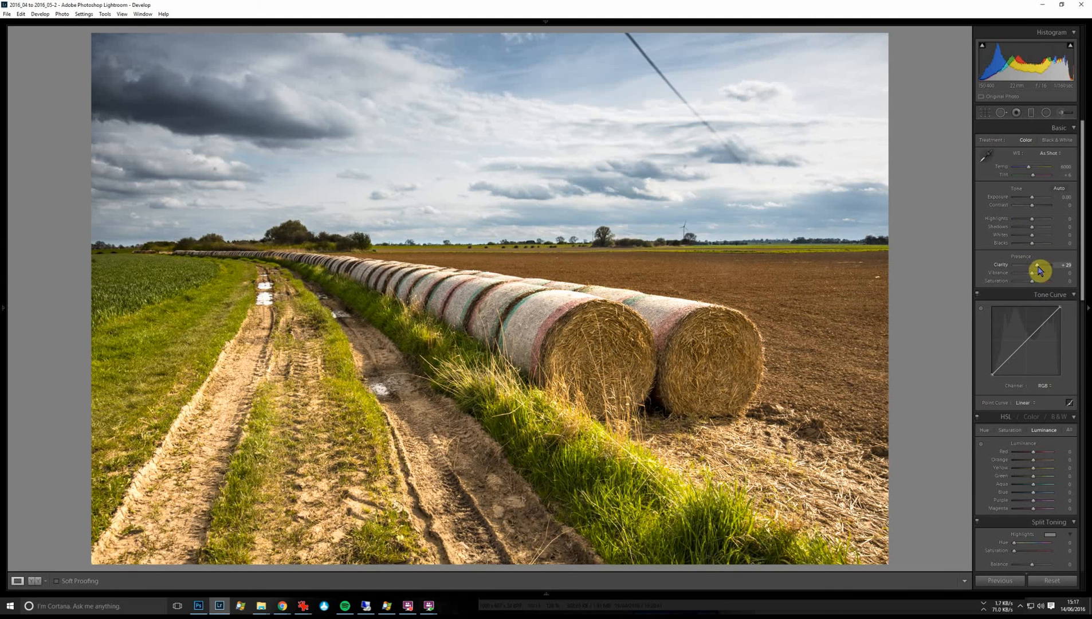
left_click_drag(1032, 219, 1035, 232)
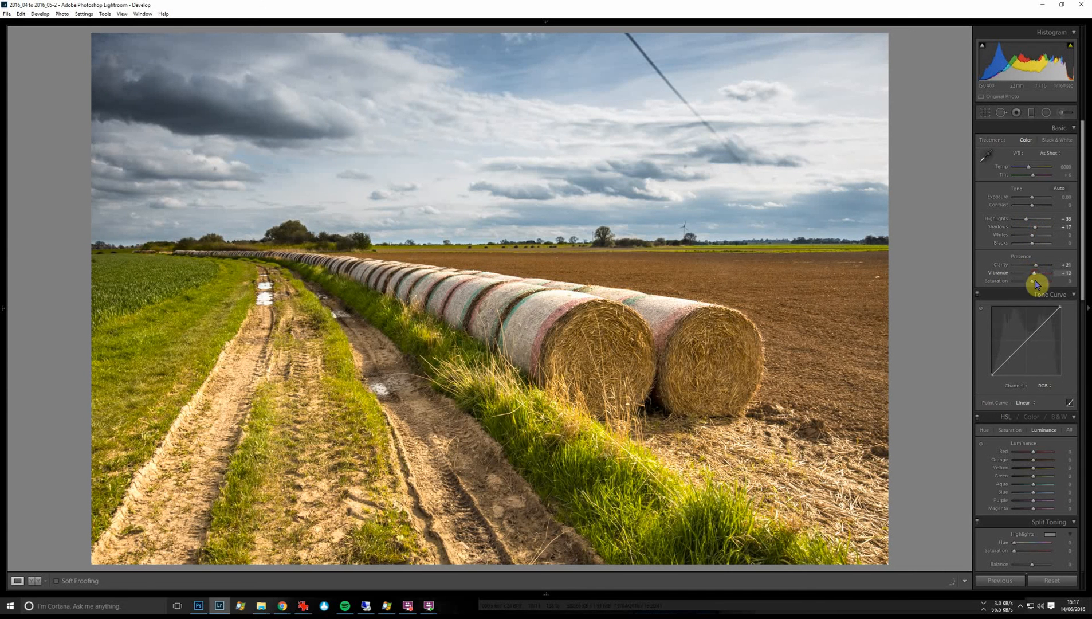
Set the sharpening amount to 73 and inspect the sky and horizon at close range.
scroll(1051, 304, "down", 3)
scroll(1057, 321, "down", 3)
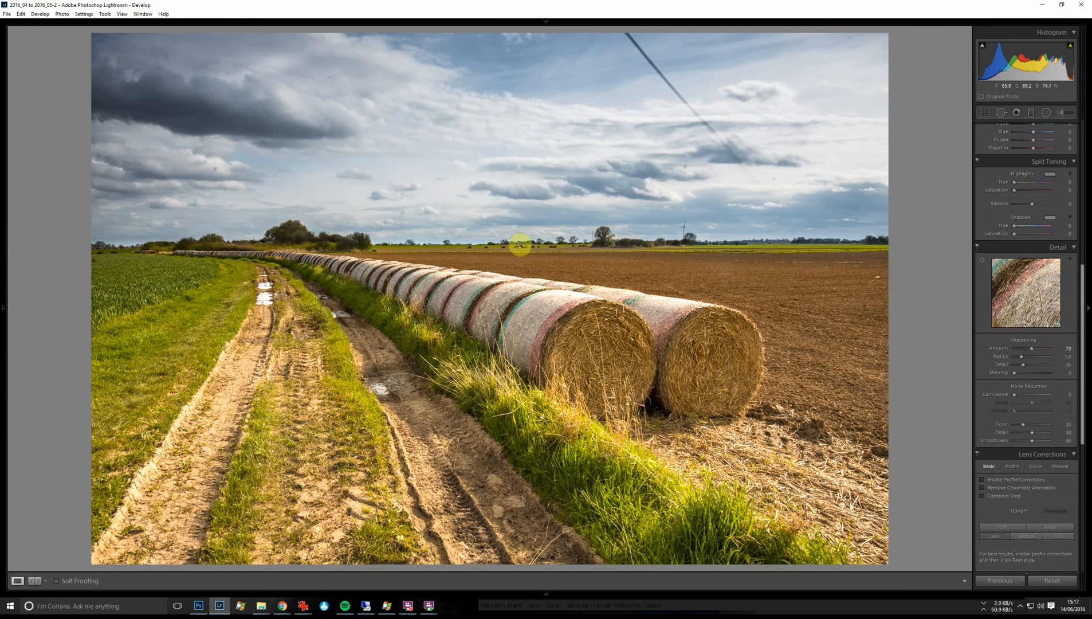
left_click(577, 162)
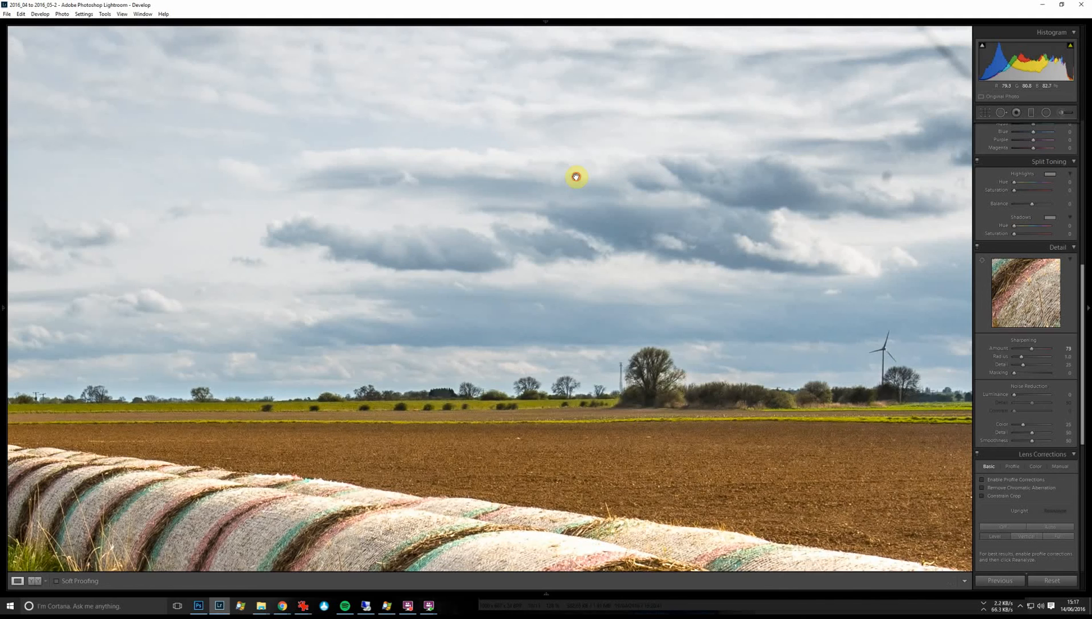
left_click(576, 176)
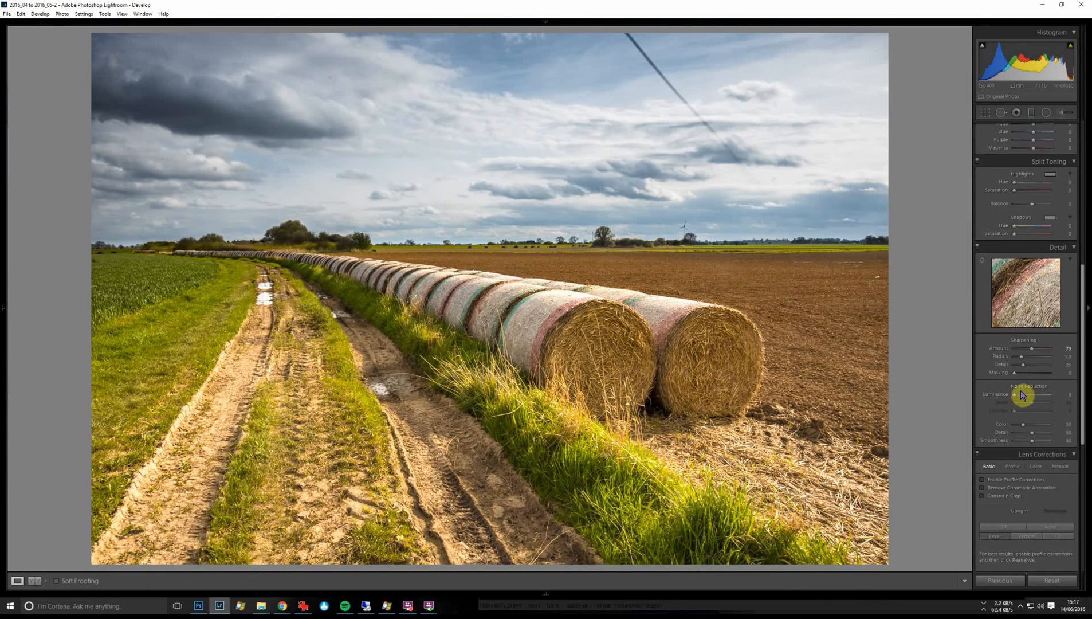
Enable the lens profile corrections and the removal of chromatic aberration.
scroll(997, 435, "down", 2)
left_click(983, 390)
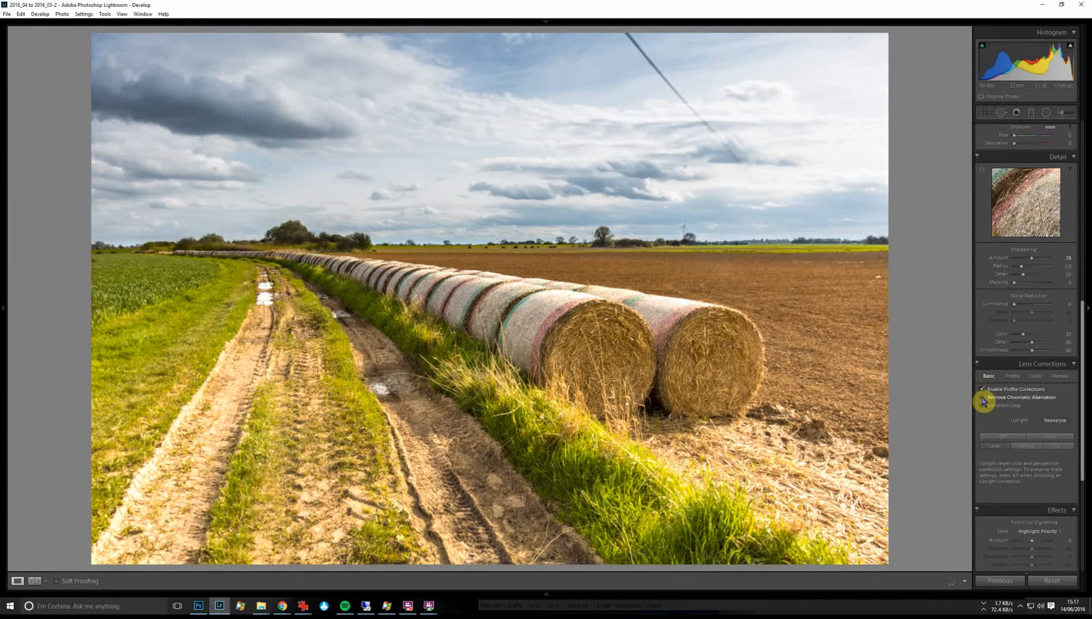
left_click(983, 397)
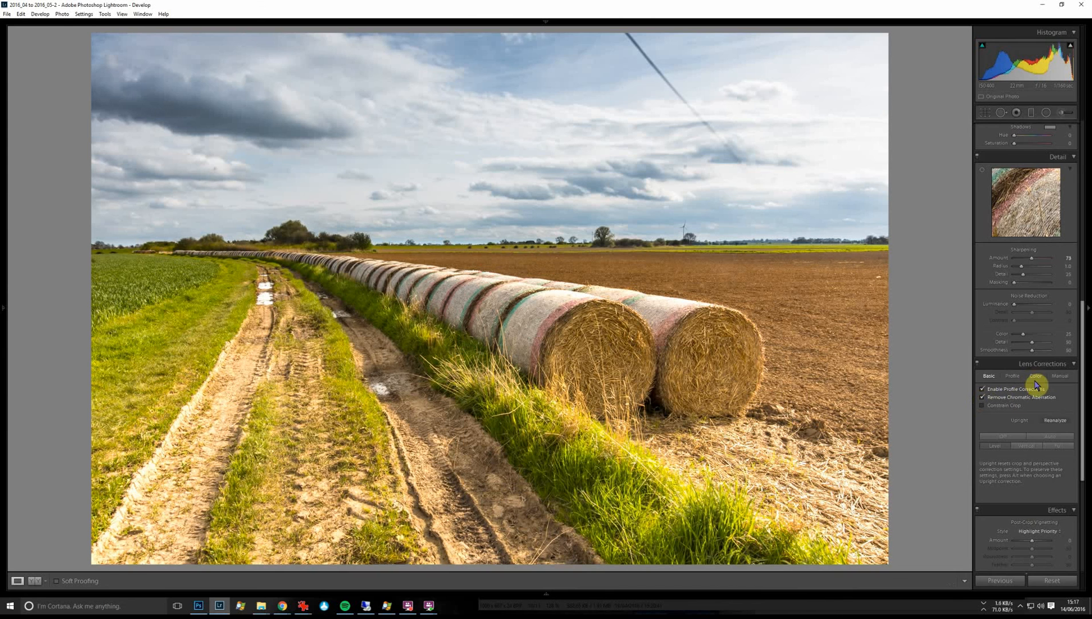
Add a Highlight Priority post-crop vignette with amount -19, midpoint 21 and feather 100.
scroll(1051, 434, "down", 5)
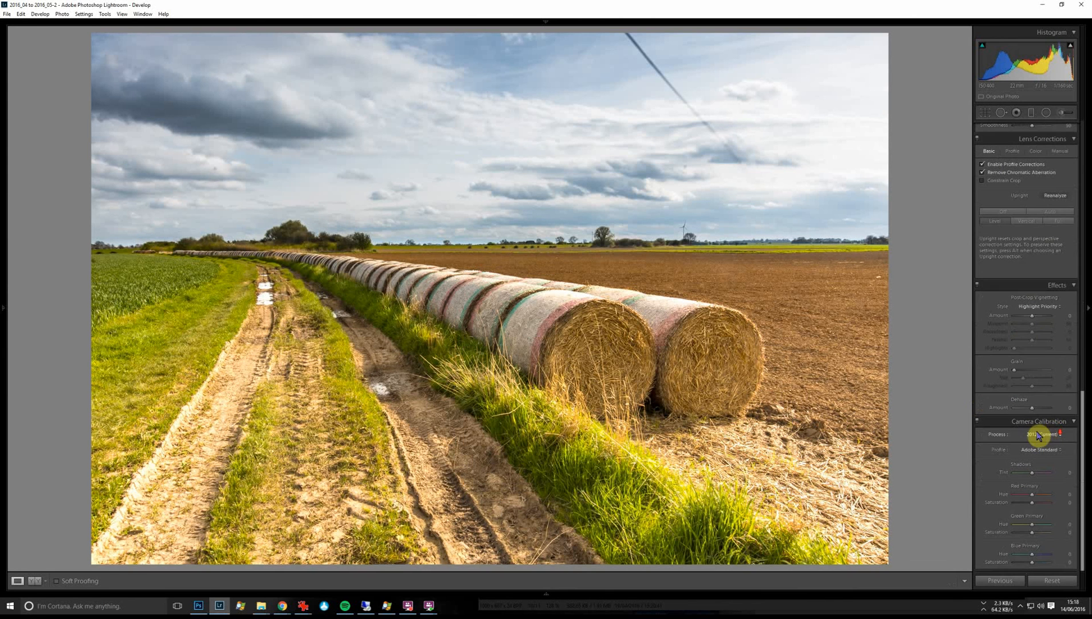
left_click_drag(1031, 320, 1027, 322)
left_click(1021, 324)
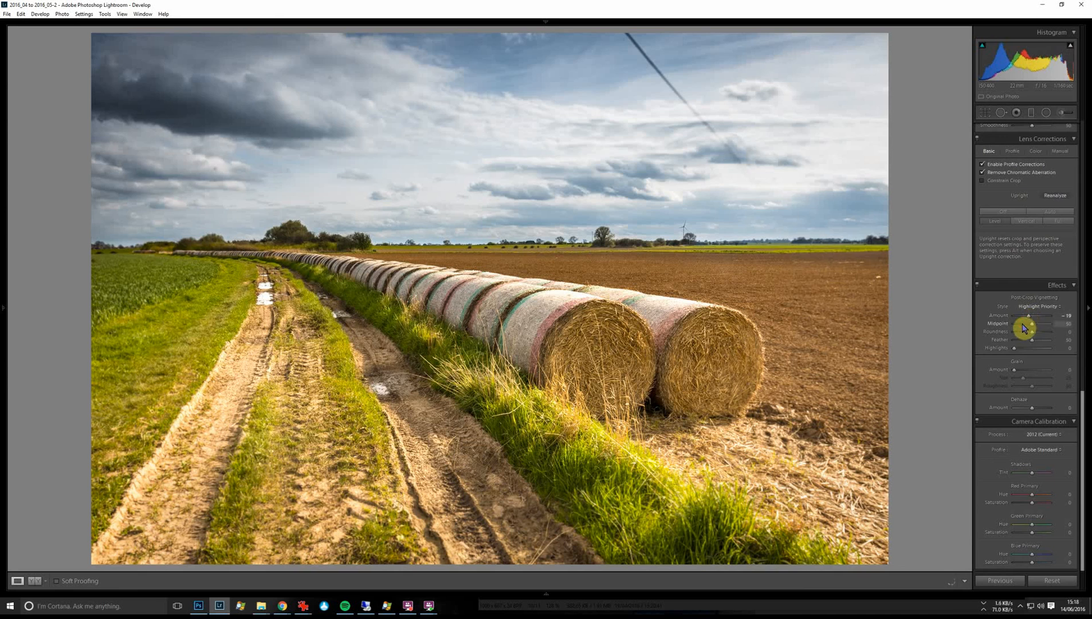
left_click(1053, 340)
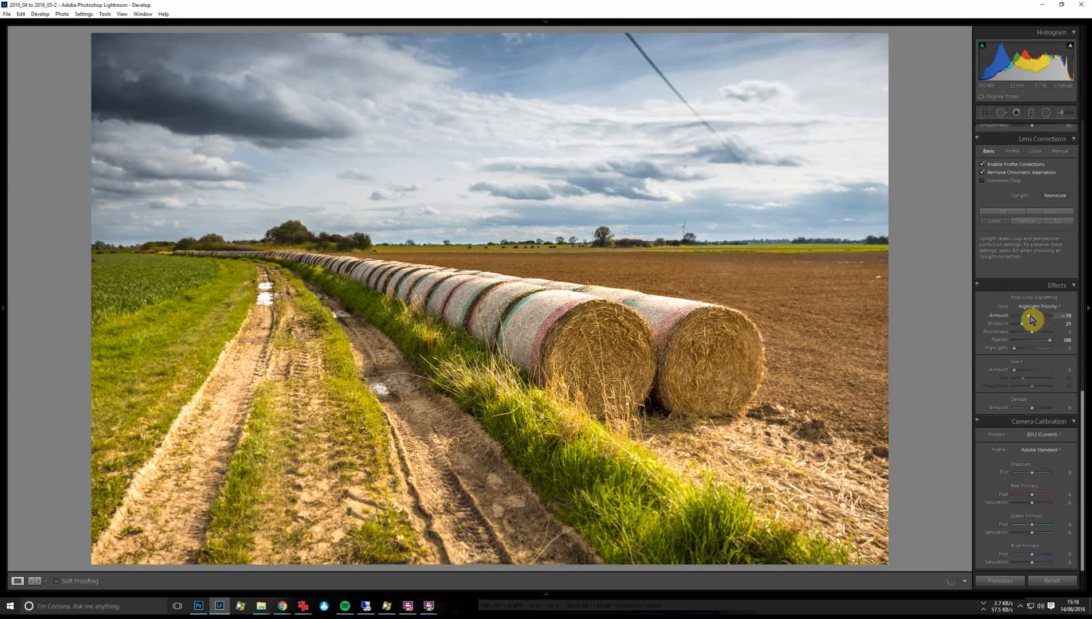
left_click_drag(1031, 318, 1030, 320)
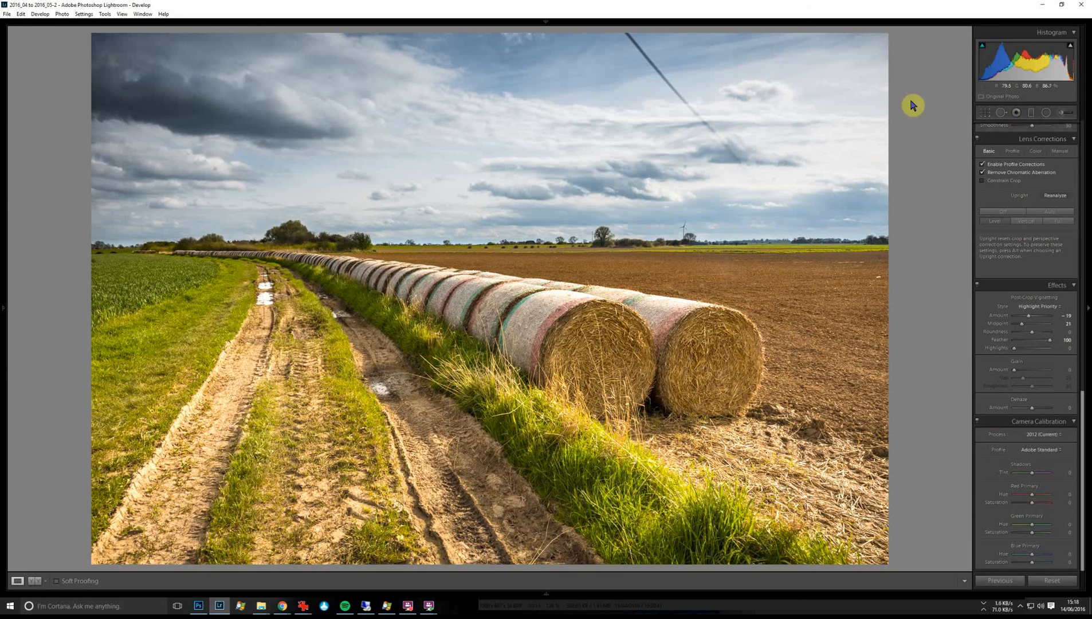
Heal away the dark line crossing the upper sky with Spot Removal, using a feather of 51.
left_click(1001, 113)
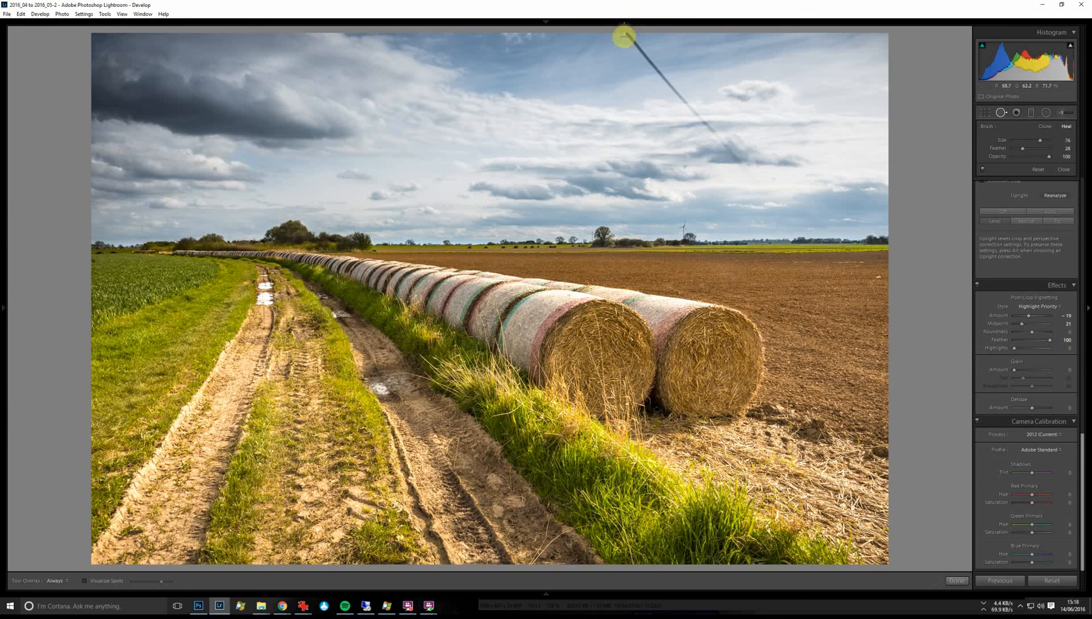
mouse_move(626, 37)
left_mouse_down()
mouse_move(740, 166)
mouse_move(724, 159)
left_mouse_up()
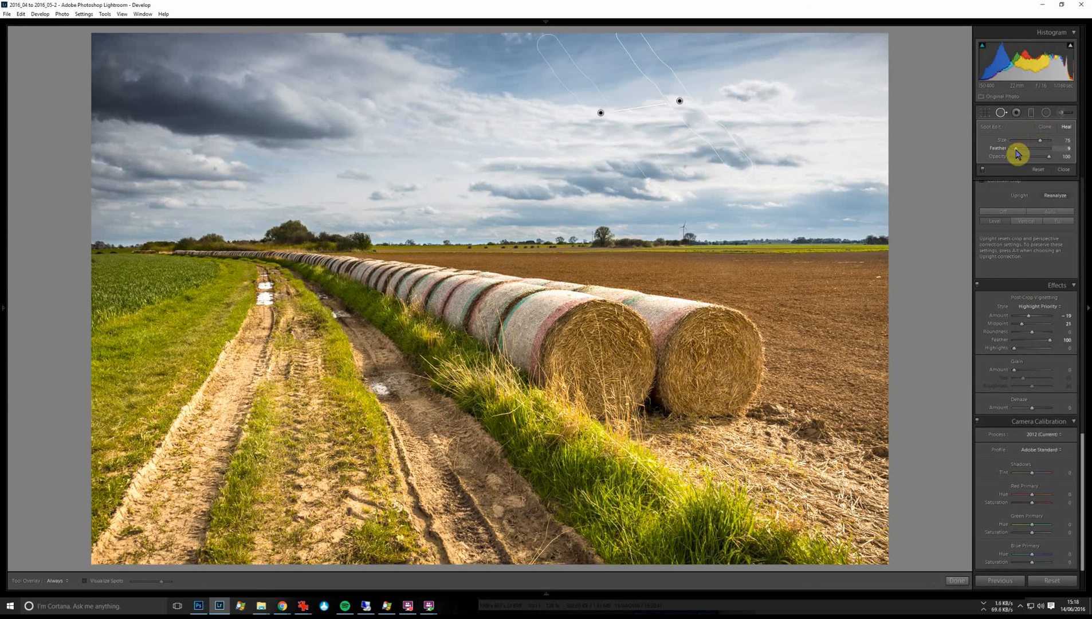
left_click_drag(1016, 149, 1040, 150)
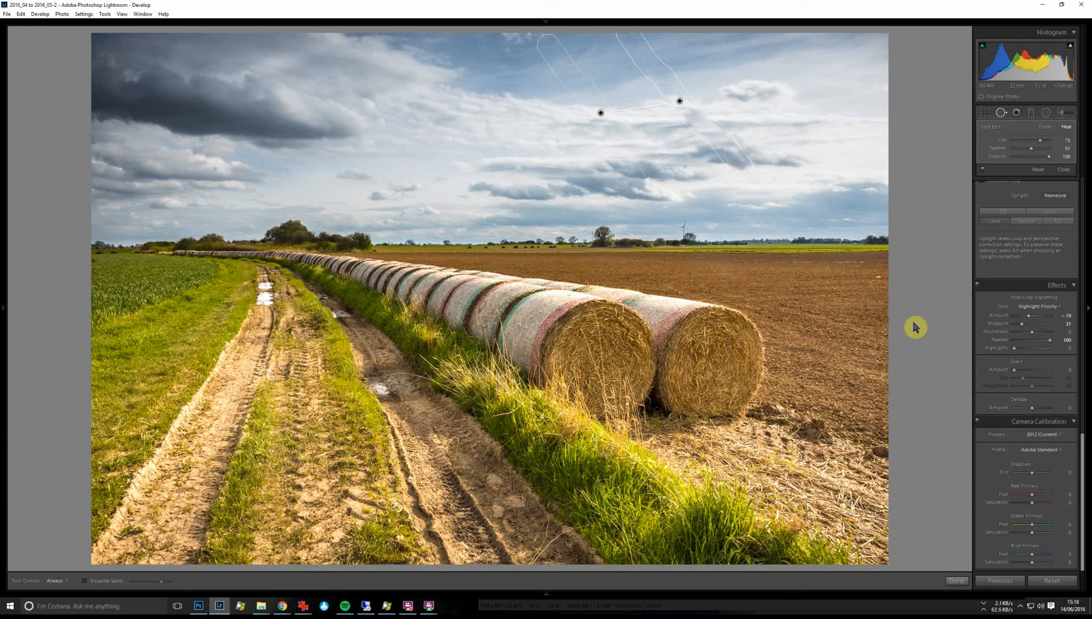
left_click(954, 581)
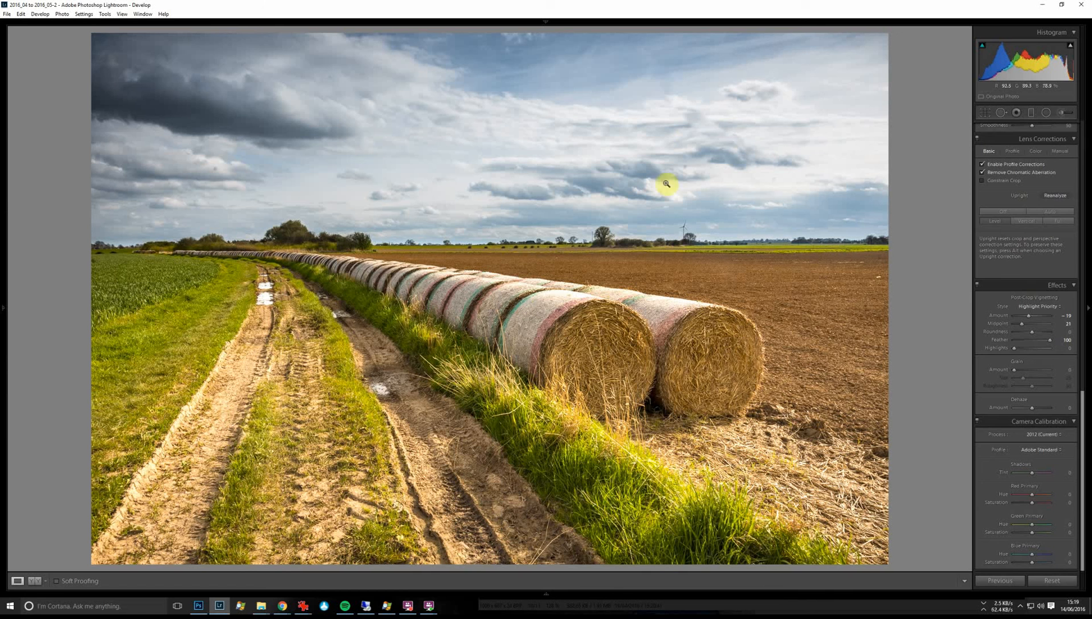
Heal the remaining small spots in the sky with a smaller Spot Removal brush, including one in the clouds above the green field.
left_click(1001, 112)
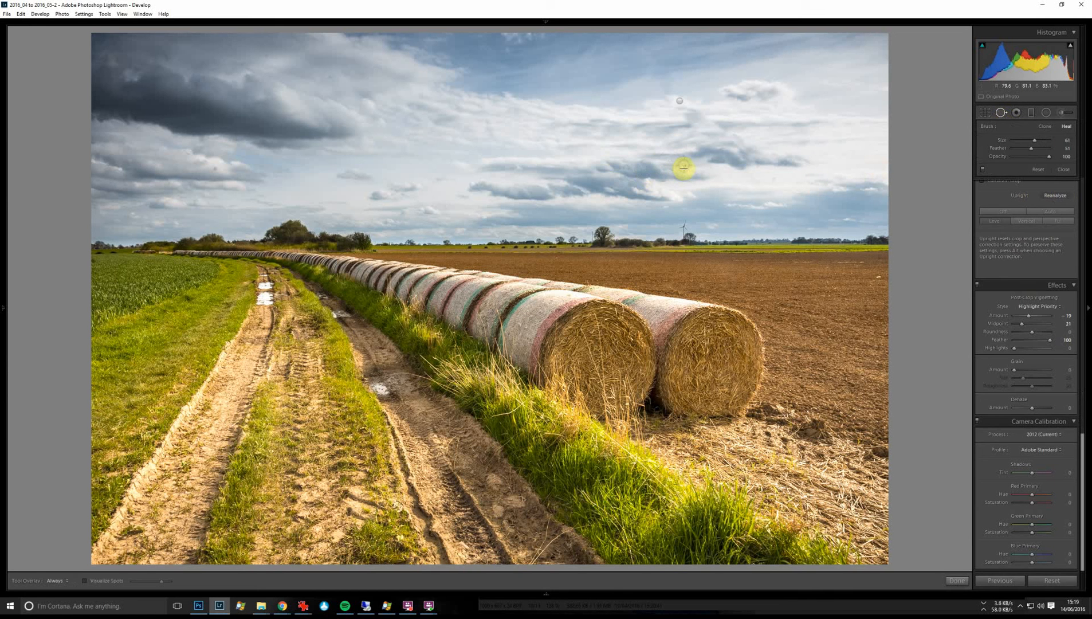
left_click(684, 167)
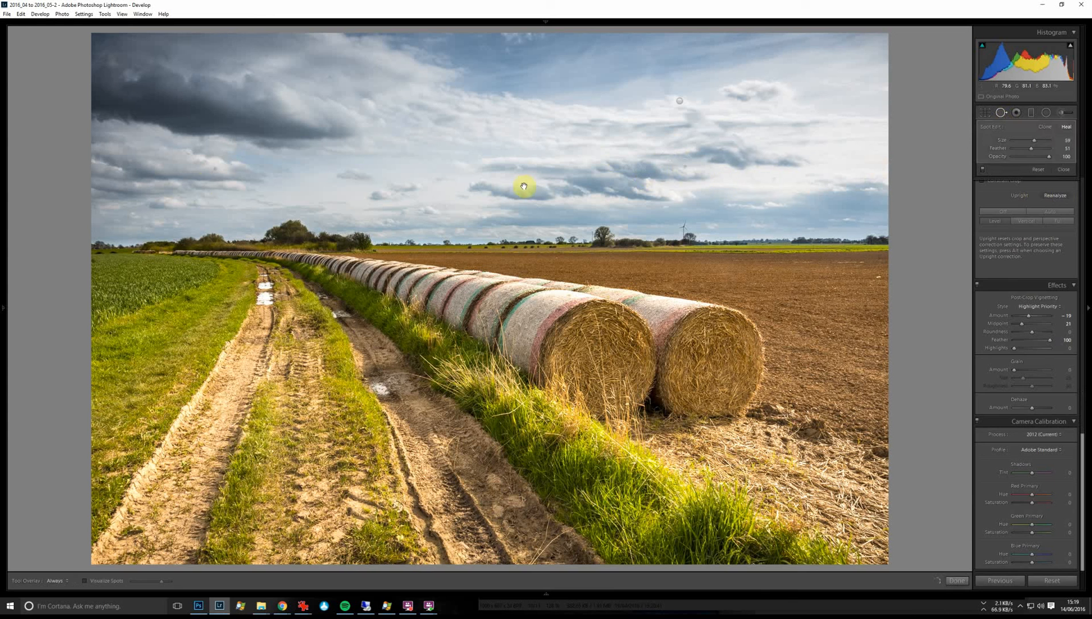
left_click(215, 169)
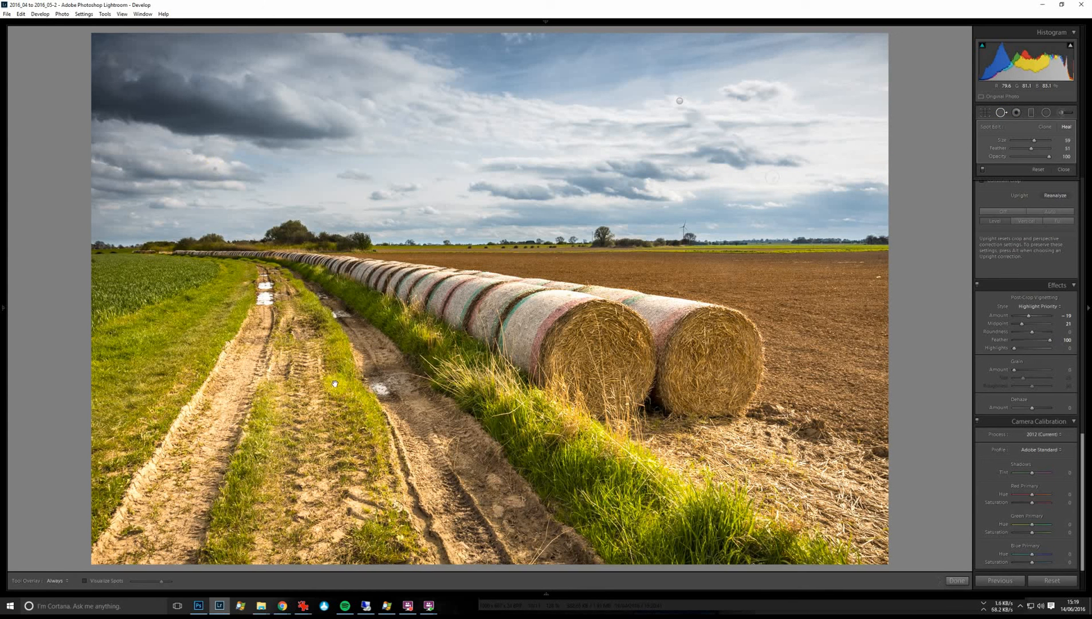
left_click(960, 581)
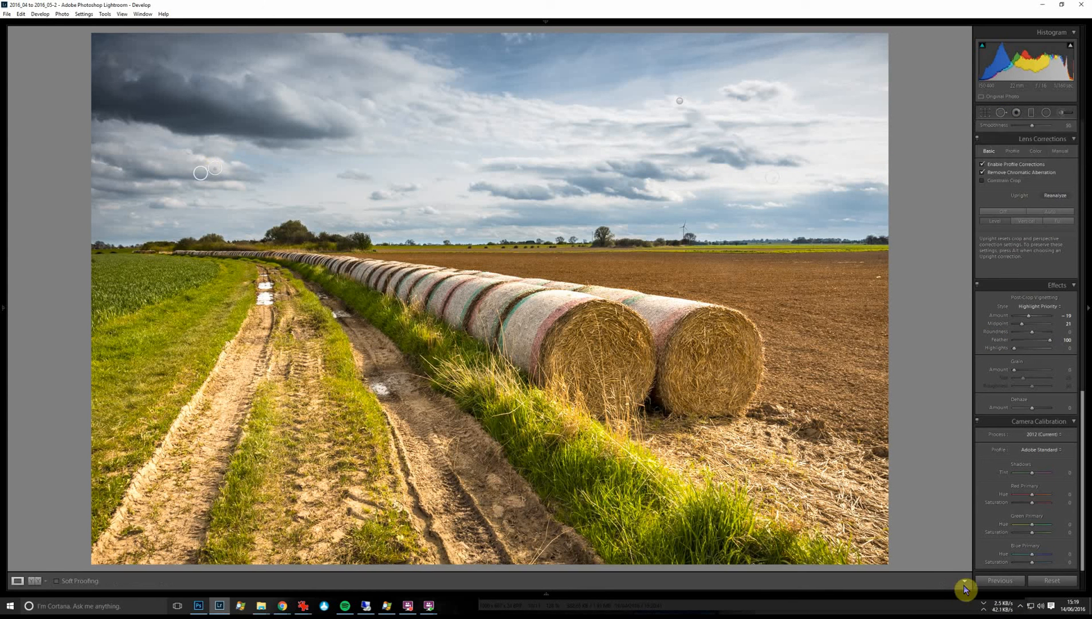